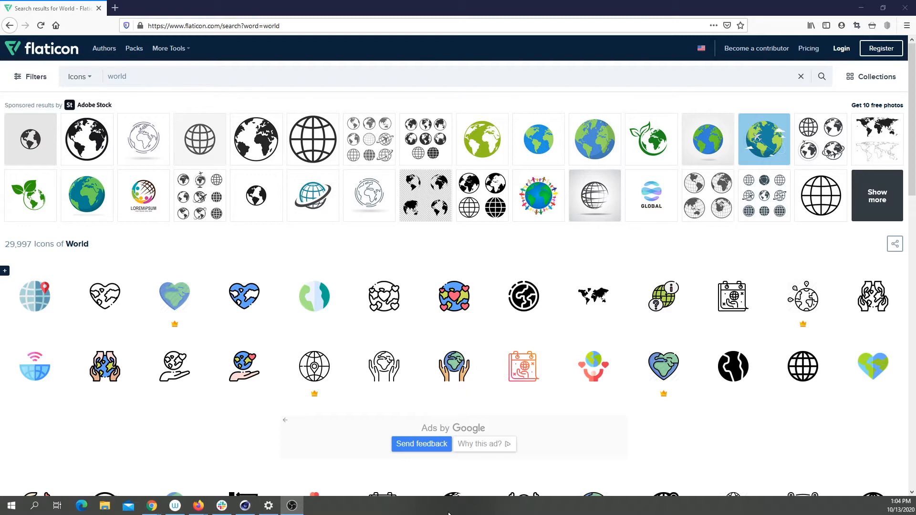
# Step: Open the outlined heart-shaped World Humanitarian Day icon, check its PNG download options, and return to the search results
pyautogui.click(105, 296)
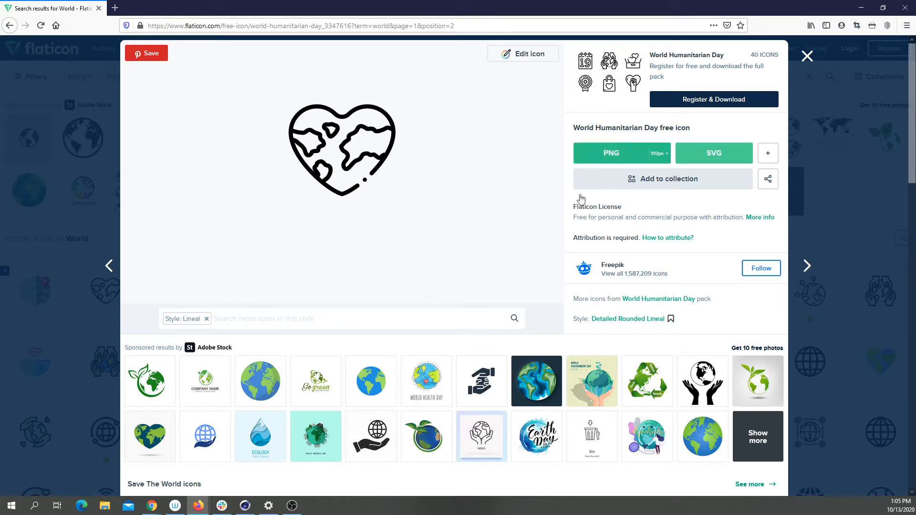
pyautogui.click(614, 155)
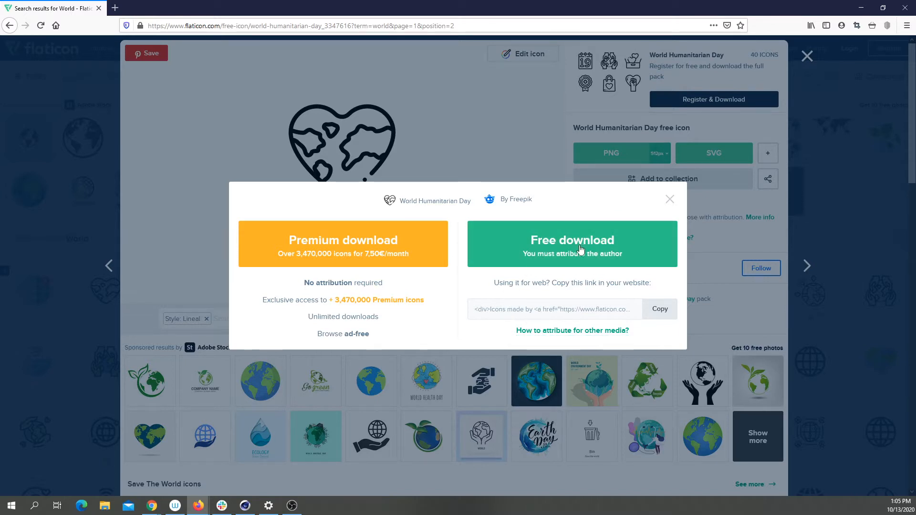
pyautogui.click(691, 235)
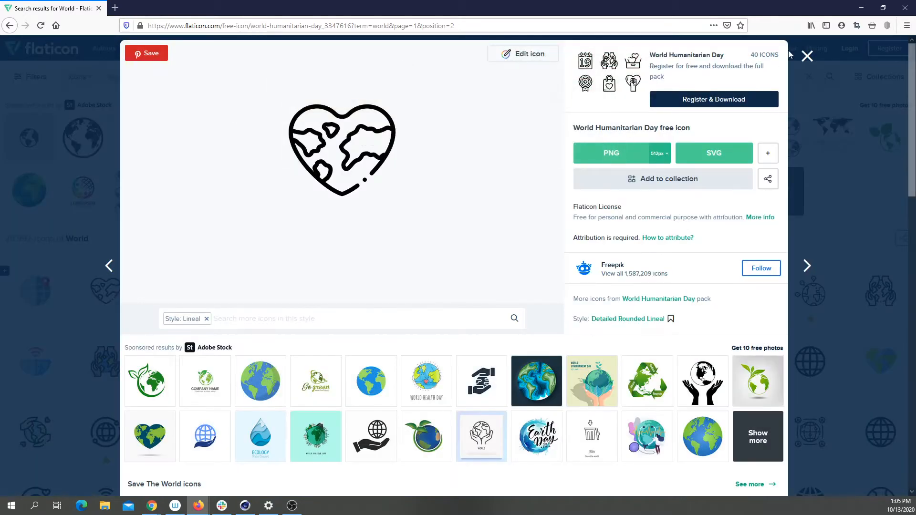
pyautogui.click(807, 57)
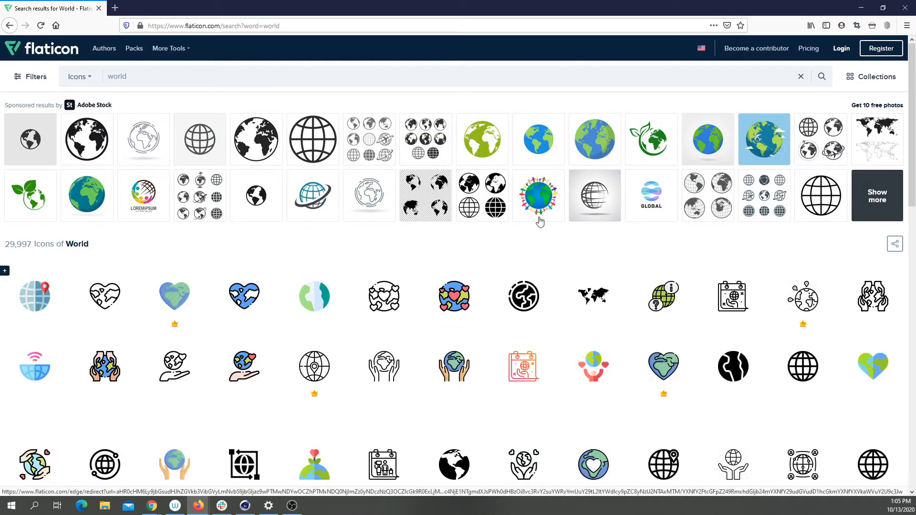
# Step: Browse the world icon search results for a simple solid black globe icon
pyautogui.scroll(-2, 620, 363)
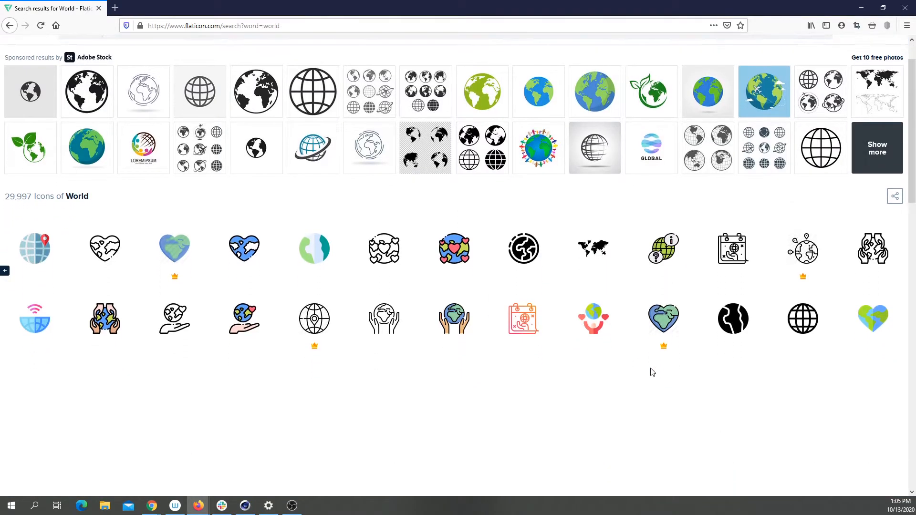
pyautogui.scroll(-2, 606, 355)
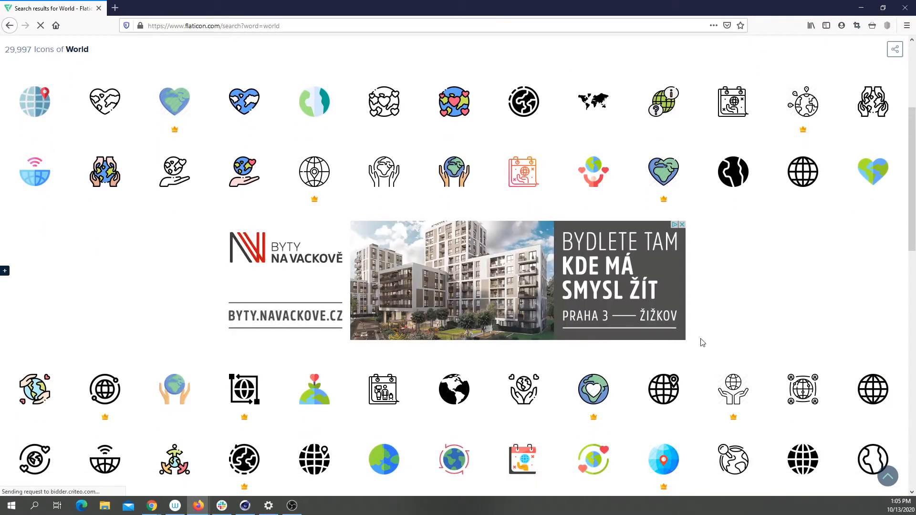
pyautogui.scroll(2, 700, 341)
pyautogui.scroll(-3, 701, 346)
pyautogui.scroll(-2, 700, 348)
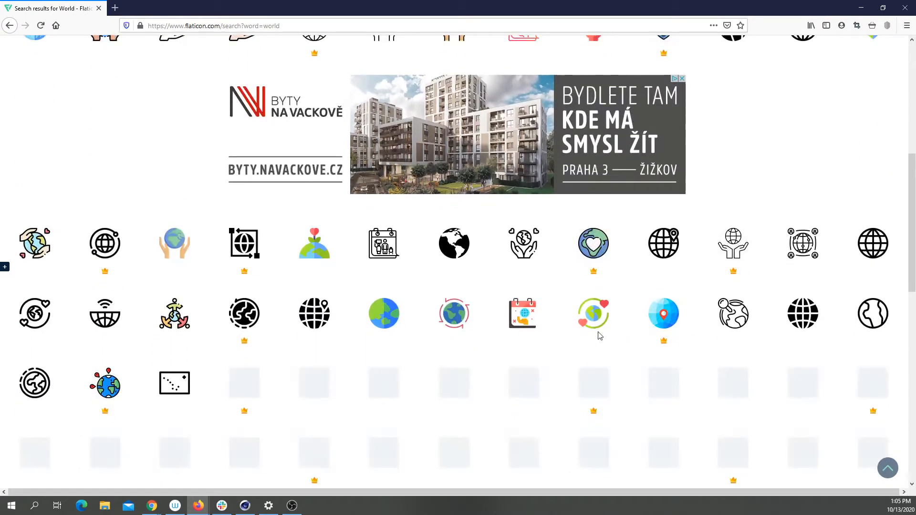
pyautogui.scroll(-2, 648, 291)
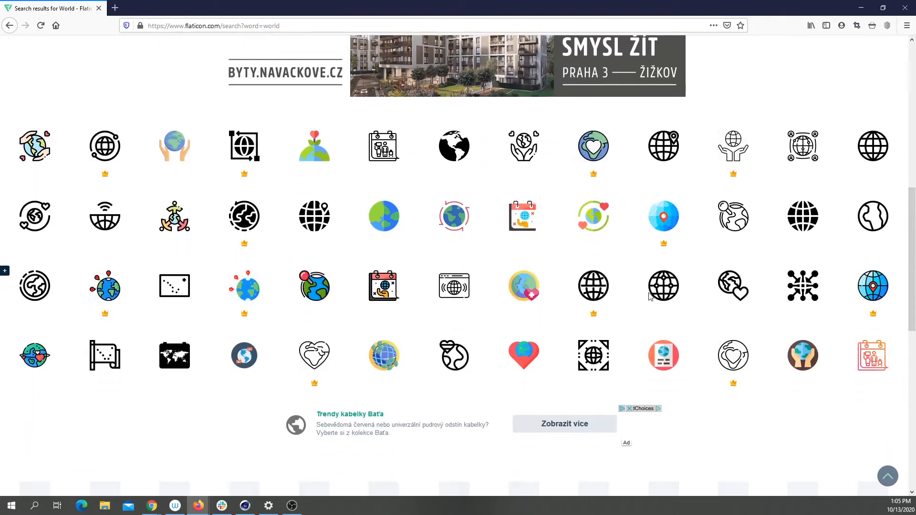
pyautogui.scroll(5, 606, 294)
pyautogui.scroll(3, 583, 295)
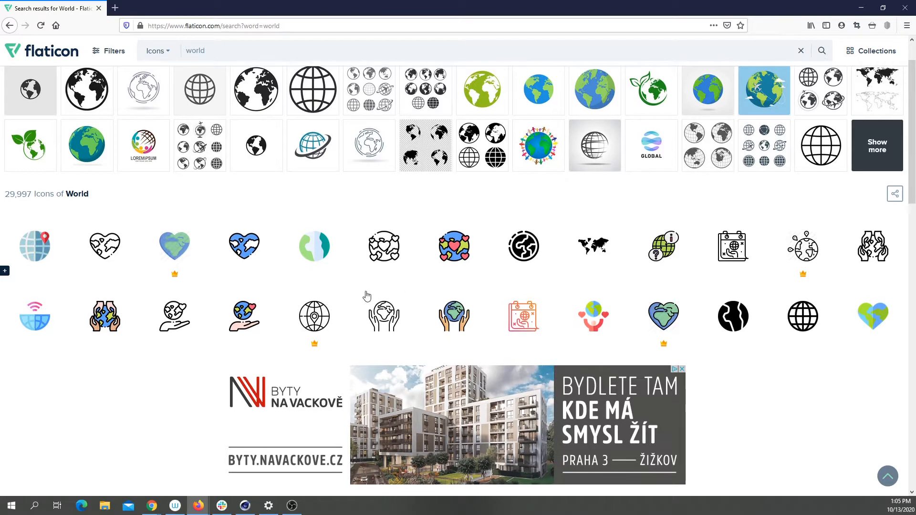
pyautogui.scroll(-2, 737, 360)
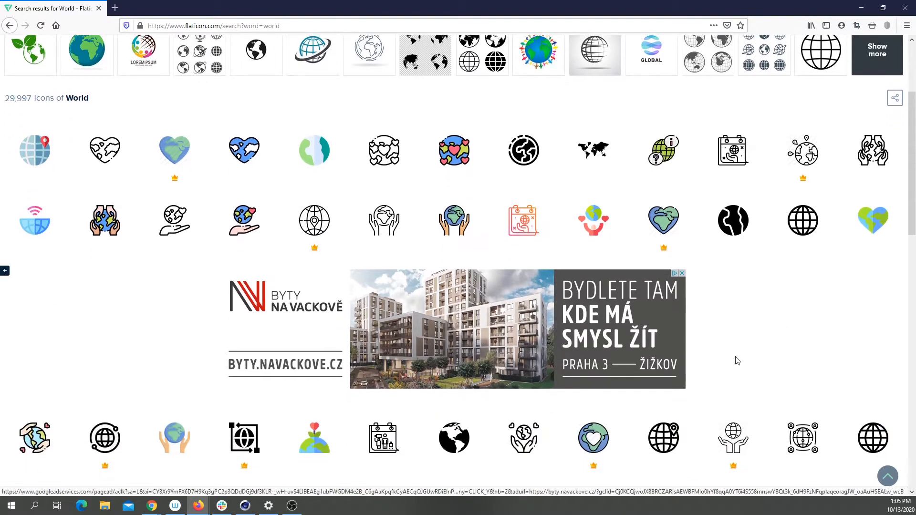
# Step: Download the solid black Planet Earth icon as a free 512px PNG
pyautogui.click(733, 228)
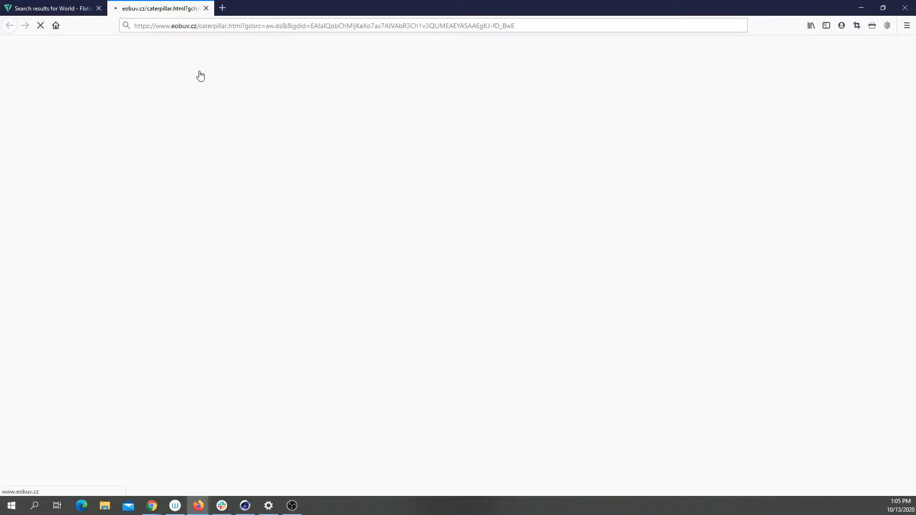
pyautogui.click(206, 9)
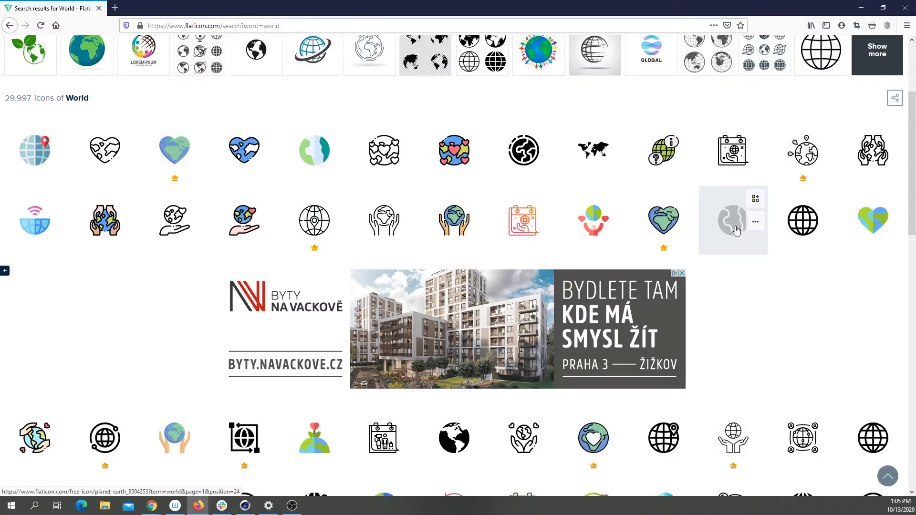
pyautogui.click(737, 228)
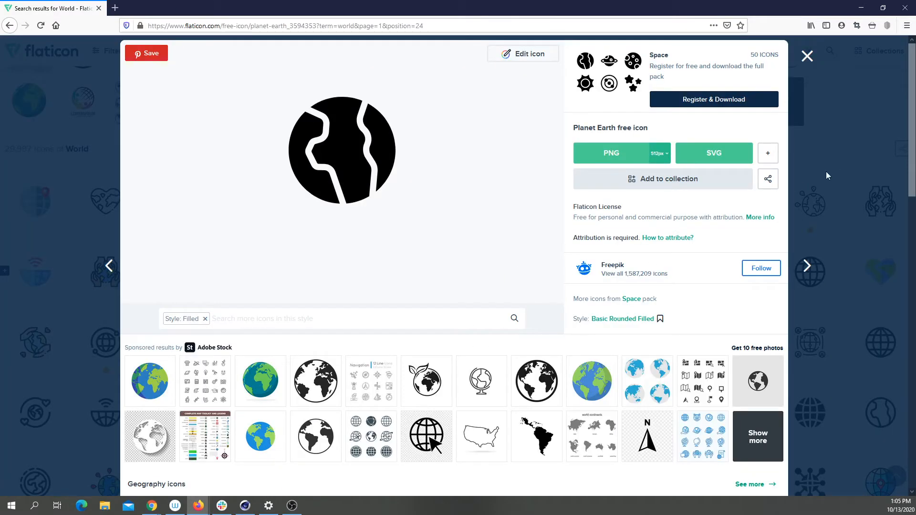
pyautogui.click(600, 152)
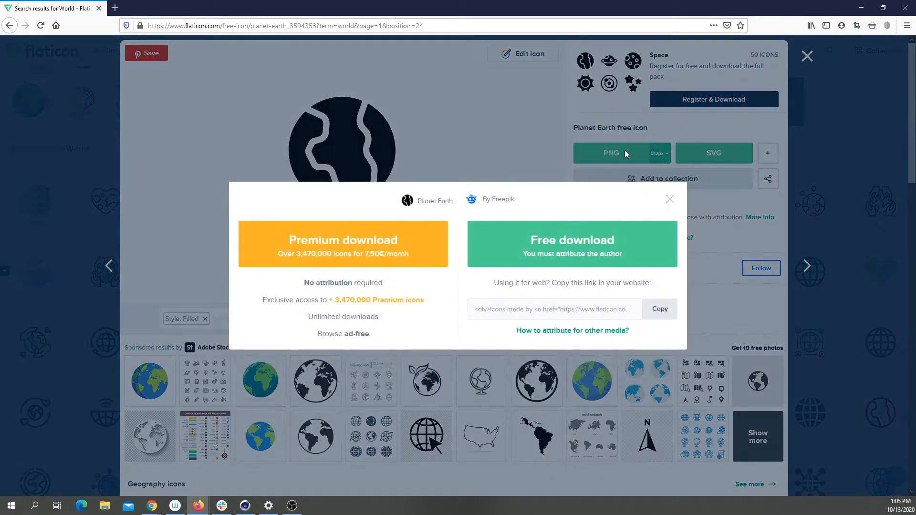
pyautogui.click(559, 247)
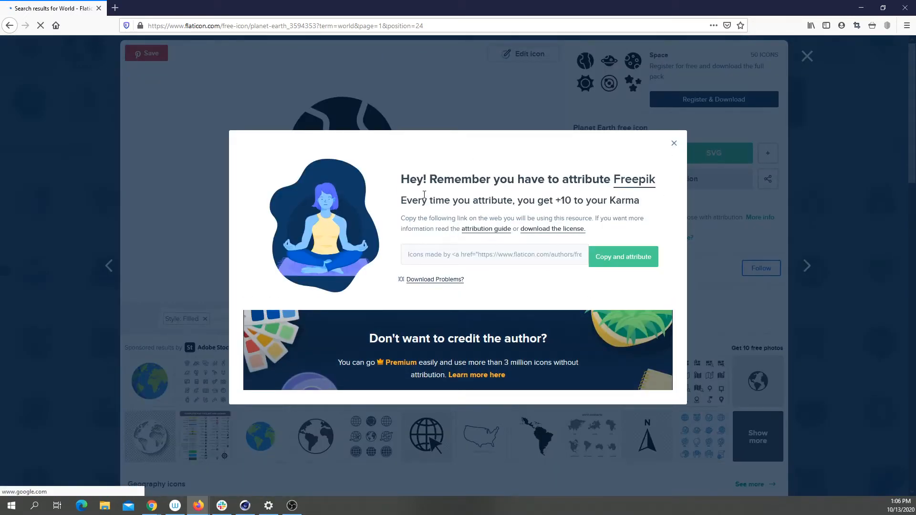
pyautogui.click(187, 349)
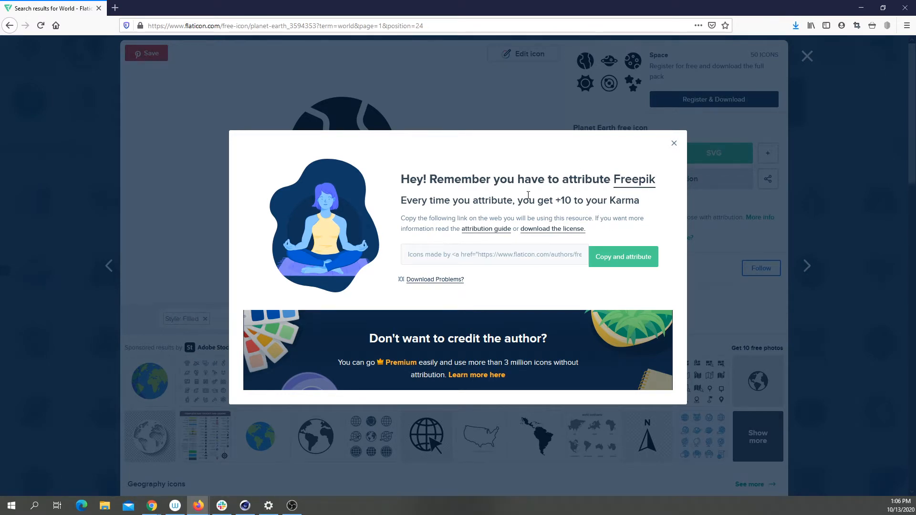
# Step: Locate the downloaded planet-earth.png in its containing folder and open it in Photoshop
pyautogui.click(795, 26)
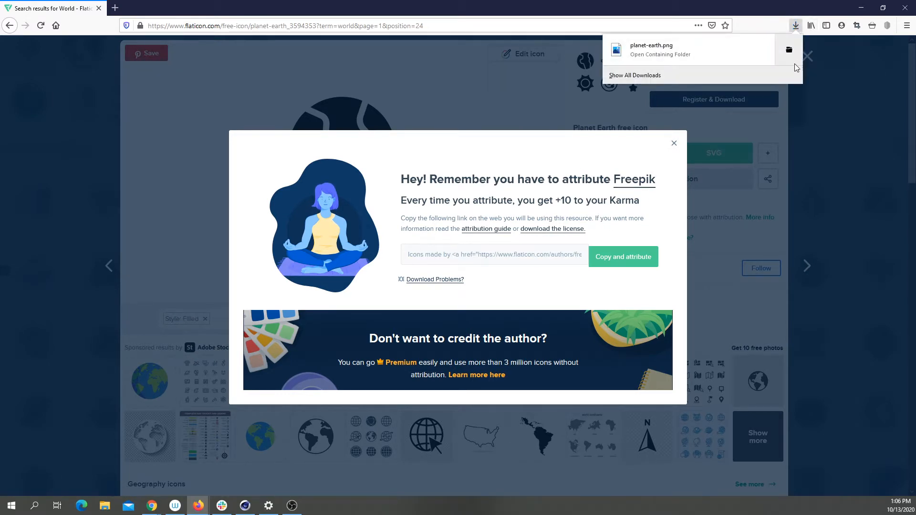
pyautogui.click(789, 49)
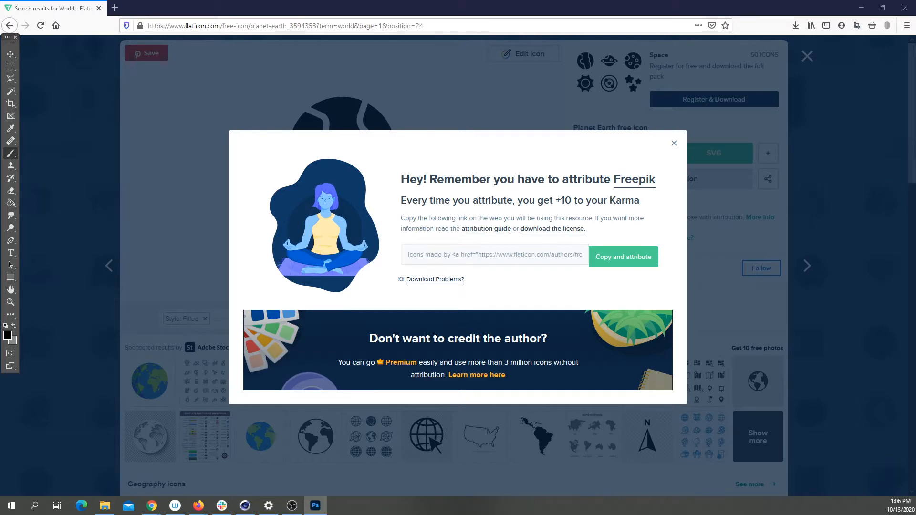
pyautogui.click(292, 506)
pyautogui.moveTo(382, 4); pyautogui.dragTo(383, 1)
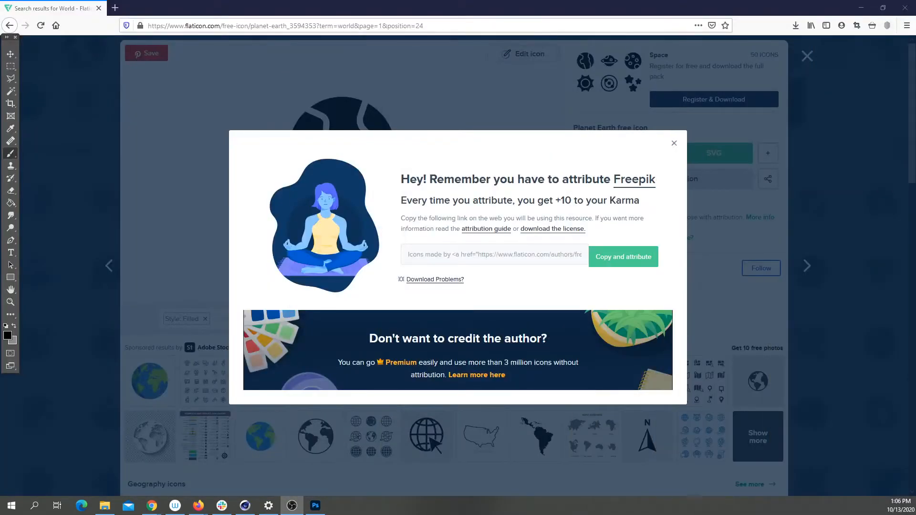
pyautogui.moveTo(915, 381); pyautogui.dragTo(286, 1)
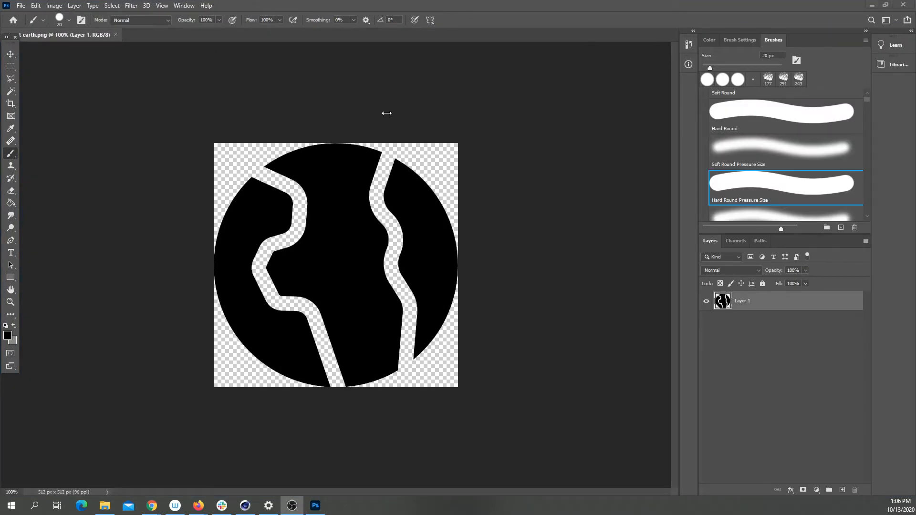
pyautogui.click(10, 91)
pyautogui.click(380, 259)
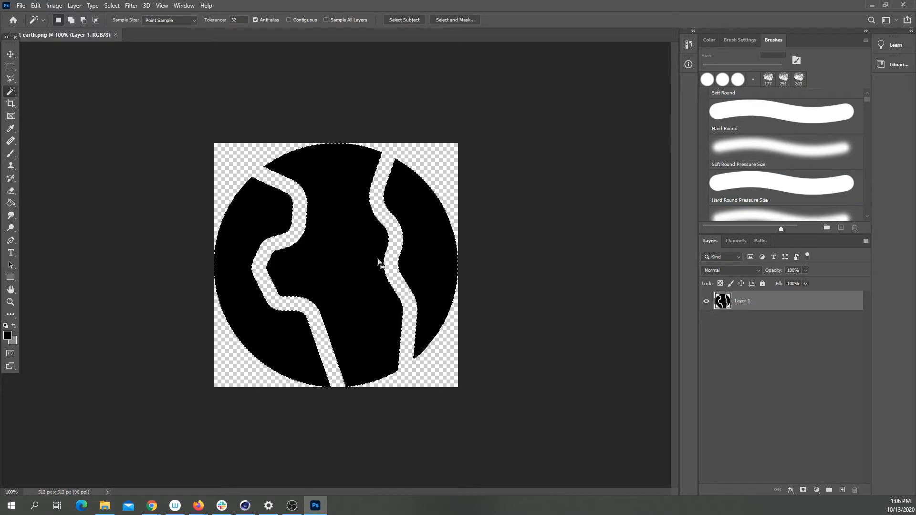
pyautogui.hotkey('ctrl', 'd')
pyautogui.press('m')
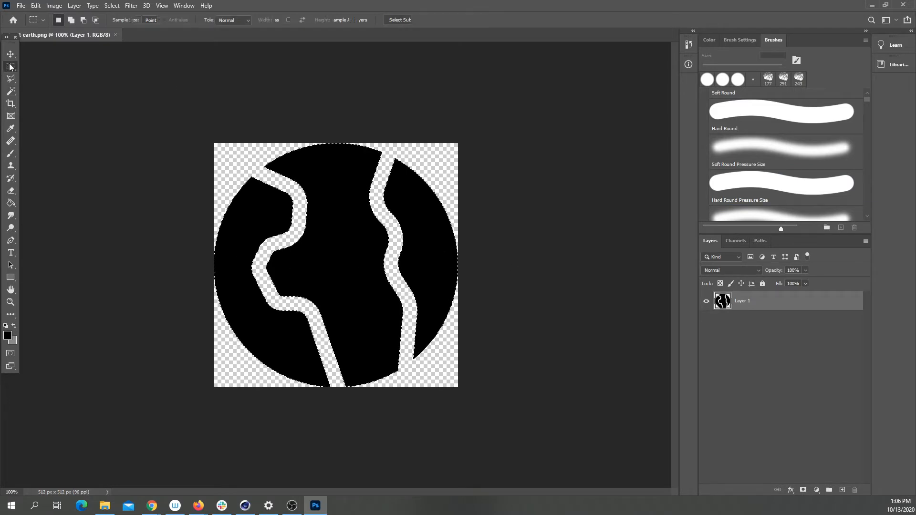
# Step: Select the black globe shapes with the Magic Wand and make a work path from the selection with a 2.0 pixel tolerance
pyautogui.click(10, 92)
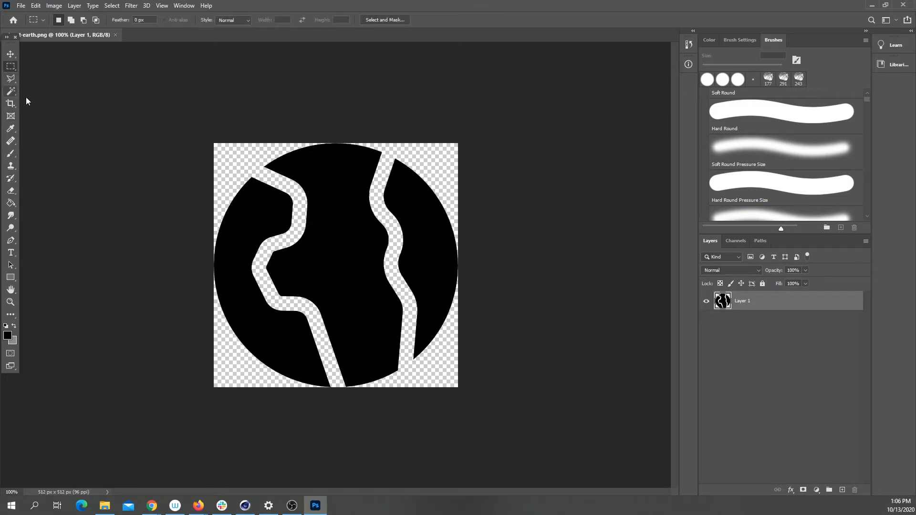
pyautogui.click(333, 213)
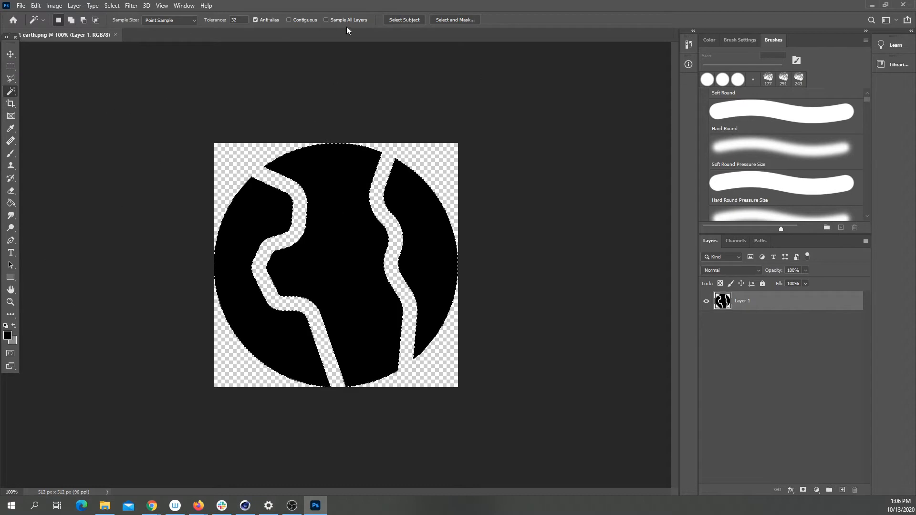
pyautogui.click(35, 6)
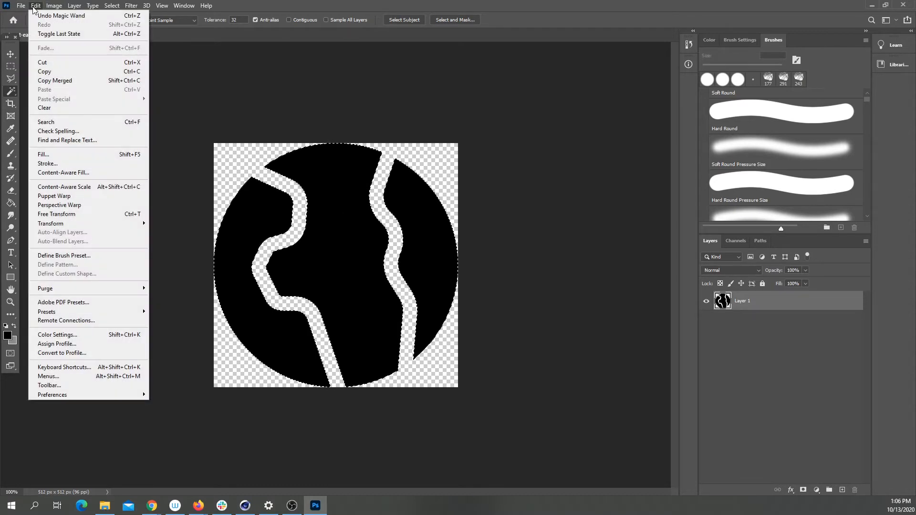
pyautogui.moveTo(47, 6)
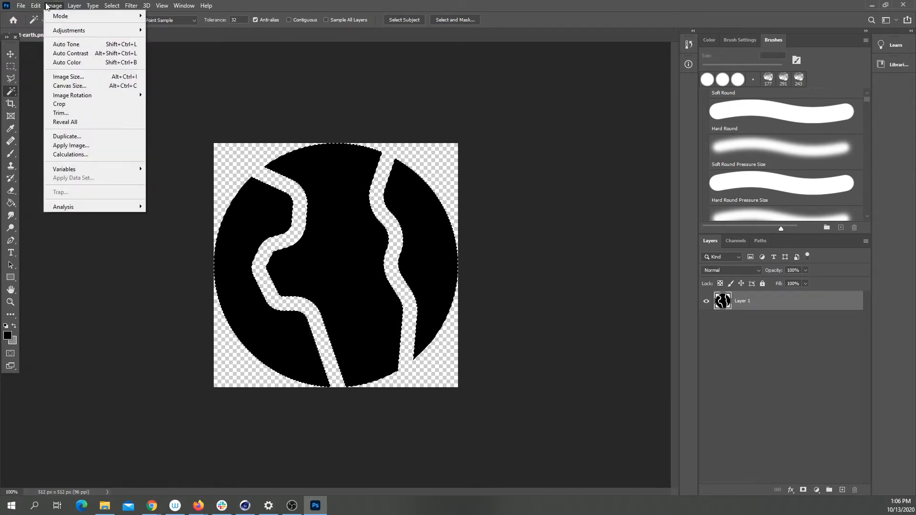
pyautogui.rightClick(331, 204)
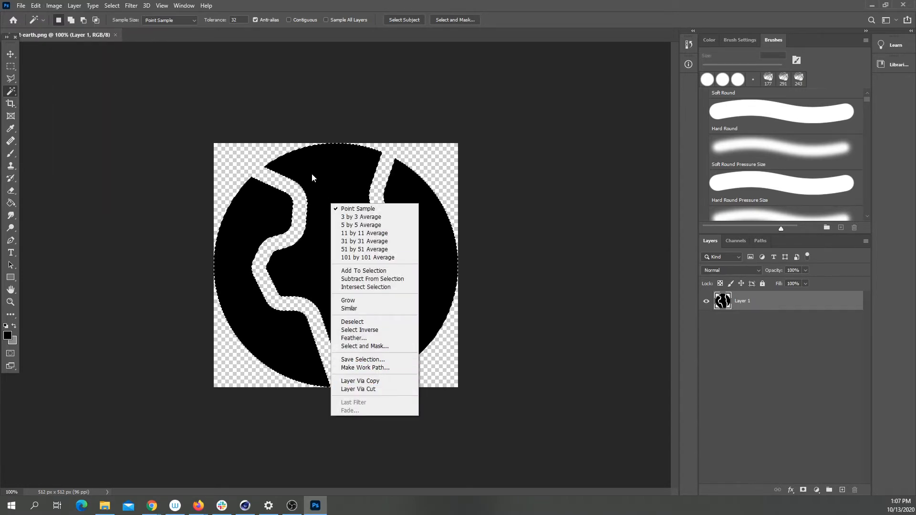
pyautogui.click(365, 368)
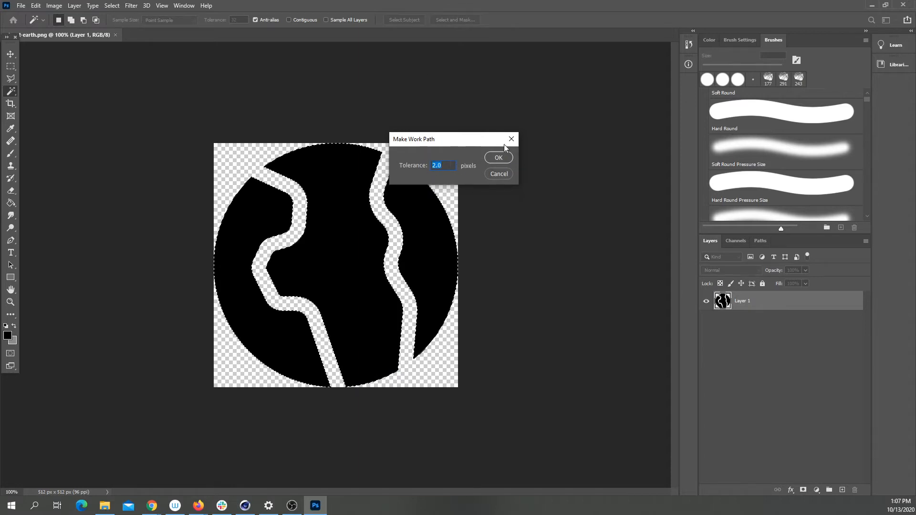
pyautogui.click(498, 158)
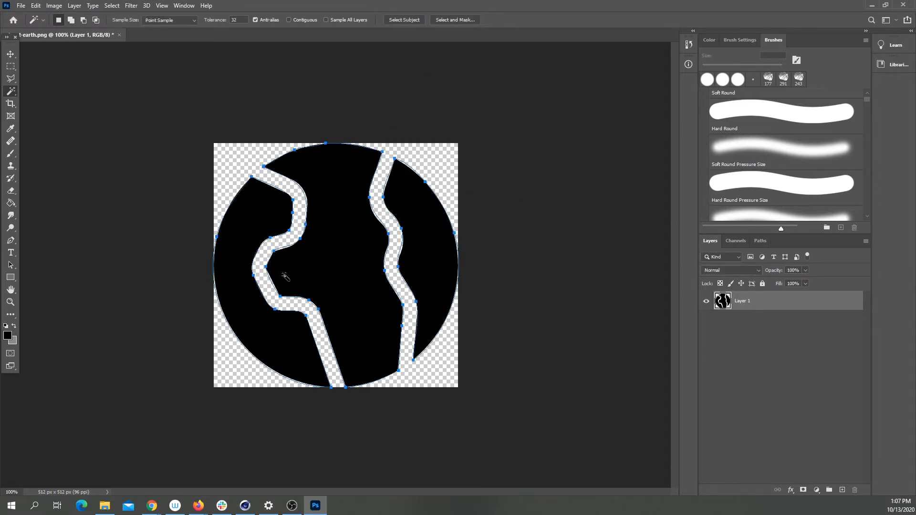
# Step: Export the Work Path to an Adobe Illustrator (.ai) file named planet-earth
pyautogui.click(24, 6)
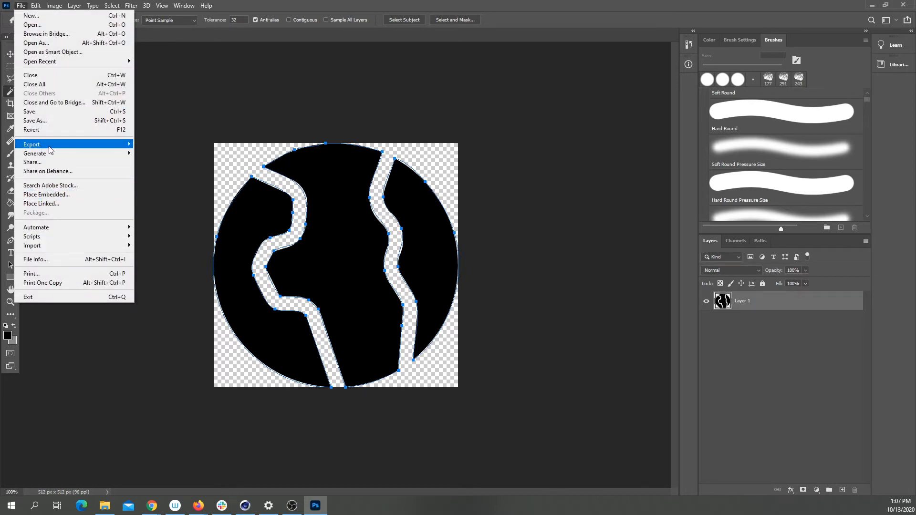
pyautogui.moveTo(51, 147)
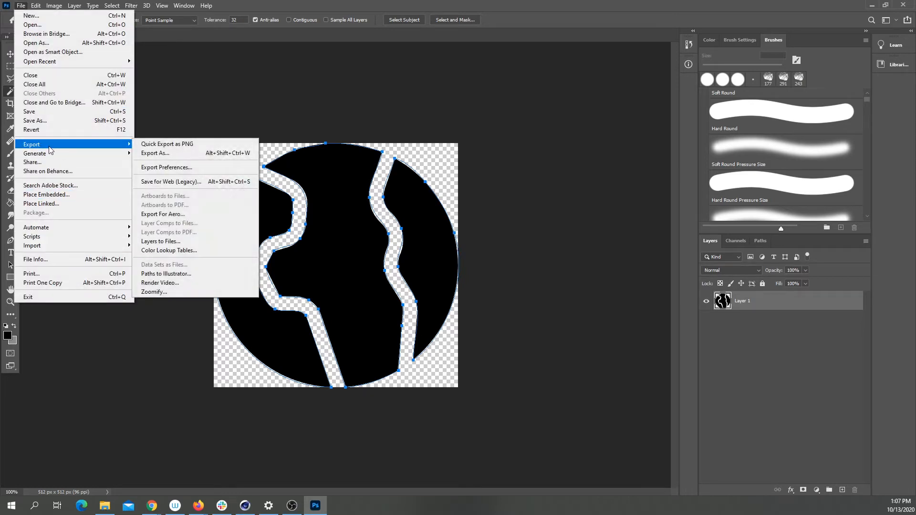
pyautogui.click(168, 276)
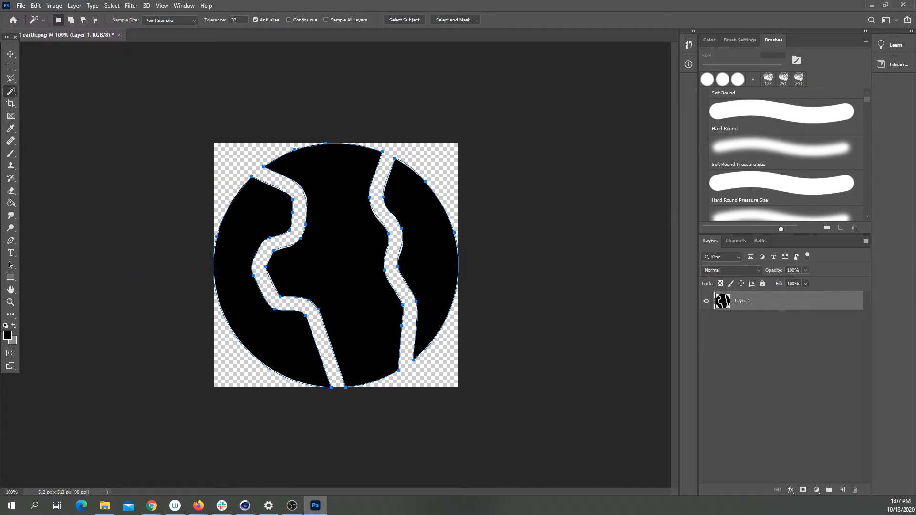
pyautogui.click(311, 148)
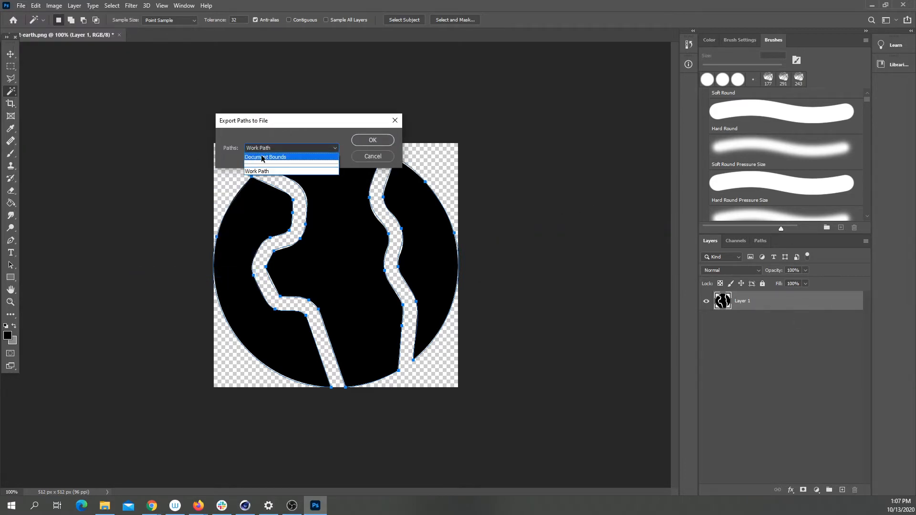
pyautogui.click(269, 172)
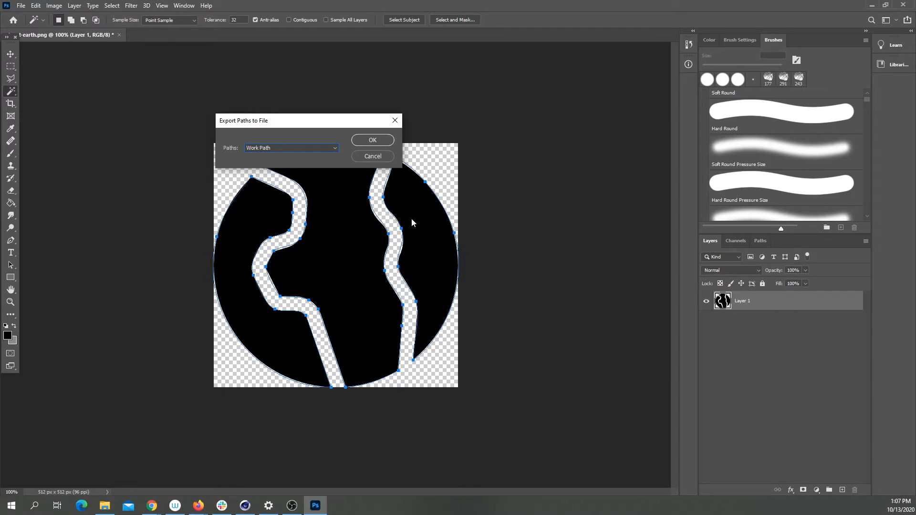
pyautogui.moveTo(349, 122); pyautogui.dragTo(582, 82)
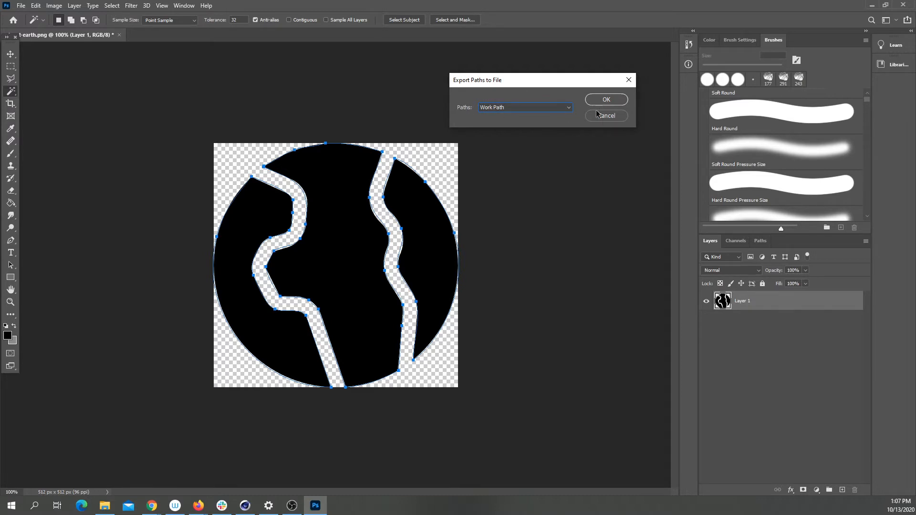
pyautogui.click(610, 99)
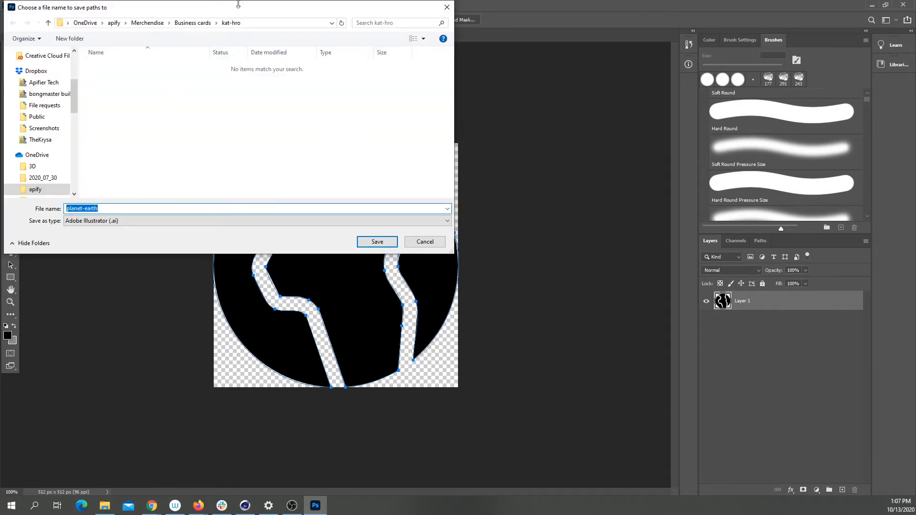
pyautogui.moveTo(238, 4); pyautogui.dragTo(915, 334)
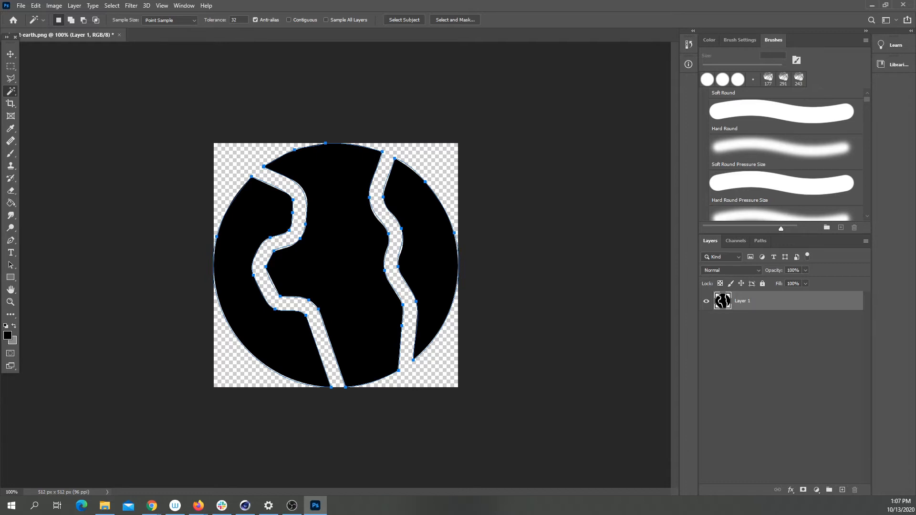
# Step: Switch to Cinema 4D and import planet-earth.ai at a scale of 1 centimeter with Connect Splines enabled
pyautogui.hotkey('alt', 'Tab')
pyautogui.hotkey('alt', 'Tab')
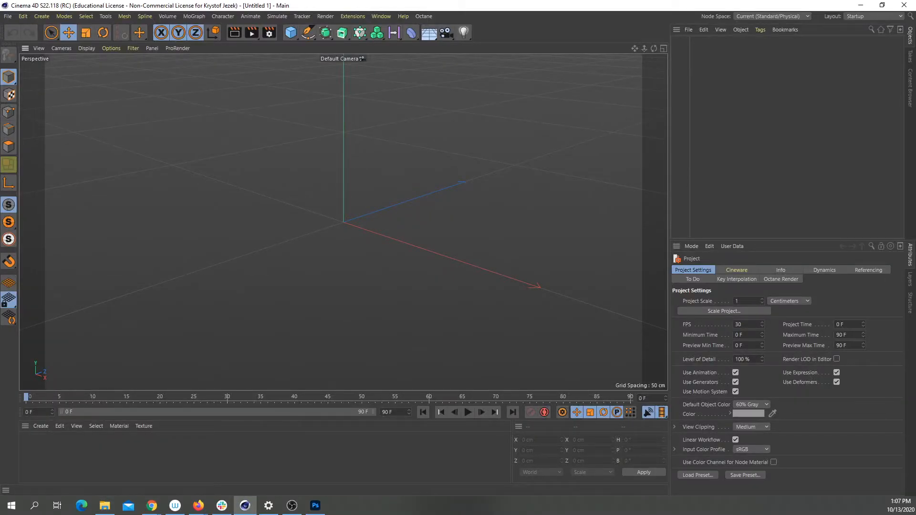
pyautogui.hotkey('alt', 'Tab')
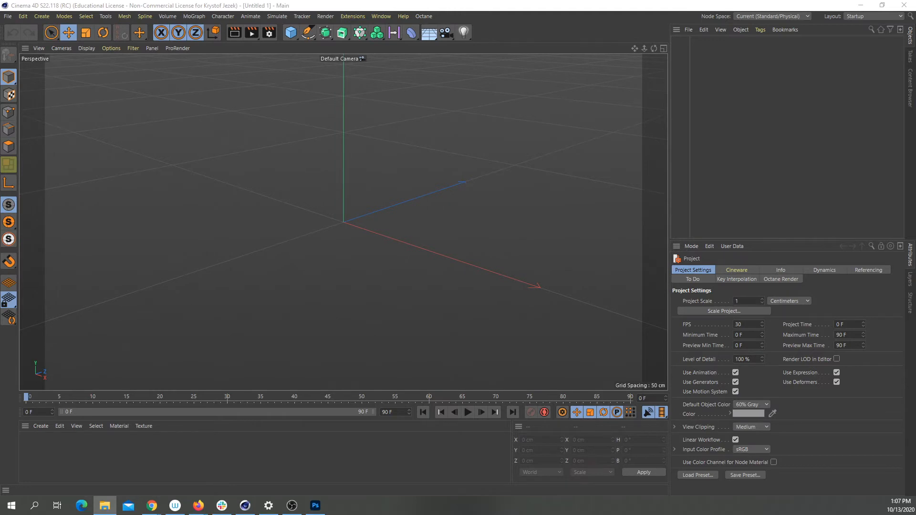
pyautogui.moveTo(296, 181); pyautogui.dragTo(347, 233)
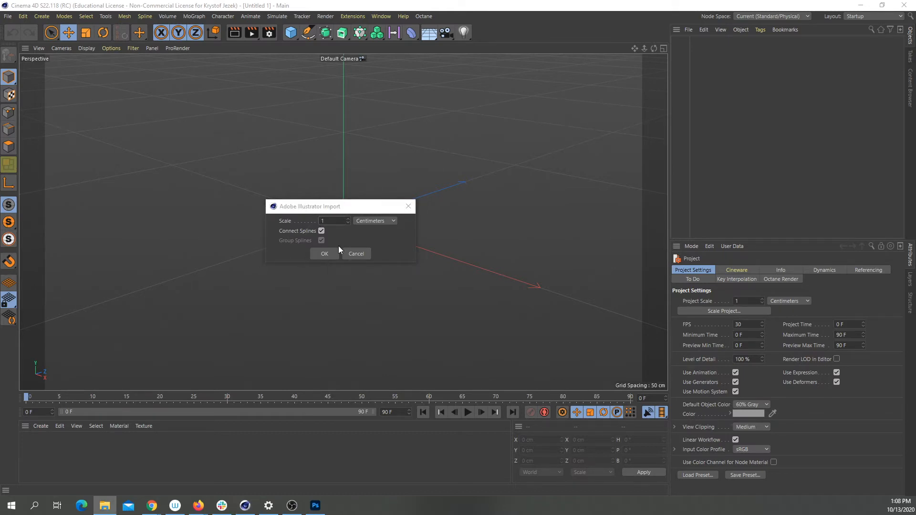
pyautogui.click(324, 254)
pyautogui.scroll(-3, 417, 219)
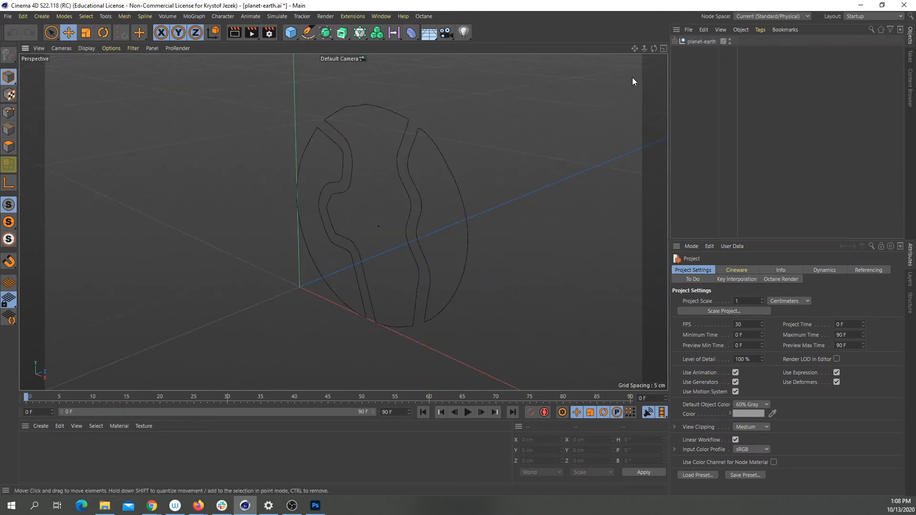
pyautogui.moveTo(654, 48)
pyautogui.mouseDown()
pyautogui.moveTo(559, 51)
pyautogui.moveTo(655, 49)
pyautogui.mouseUp()
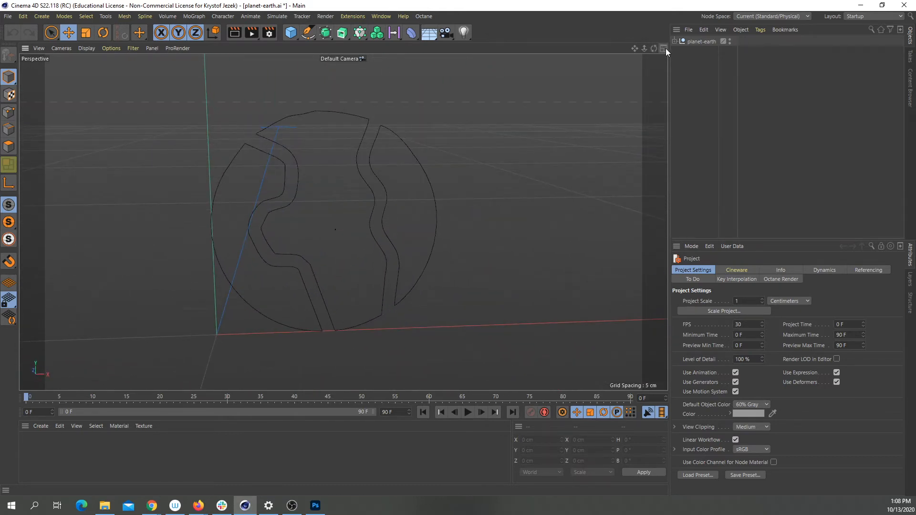
pyautogui.scroll(-3, 327, 142)
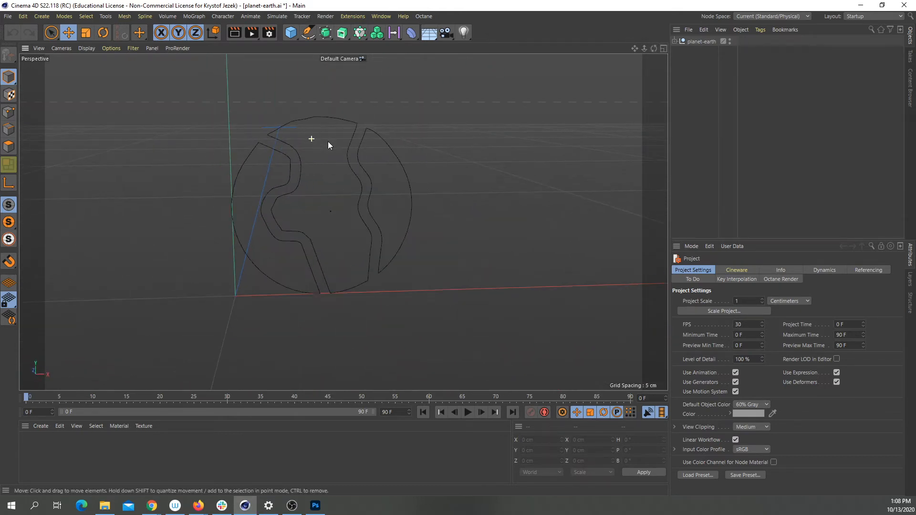
# Step: Move Path 1, Path 2 and Path 3 out of the planet-earth group and delete the emptied group
pyautogui.click(675, 41)
pyautogui.click(700, 60)
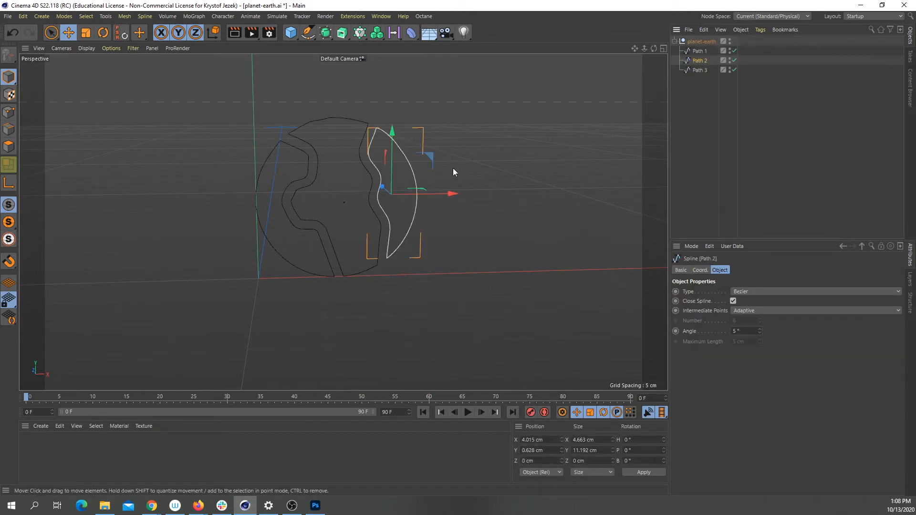
pyautogui.click(496, 117)
pyautogui.moveTo(653, 49); pyautogui.dragTo(638, 29)
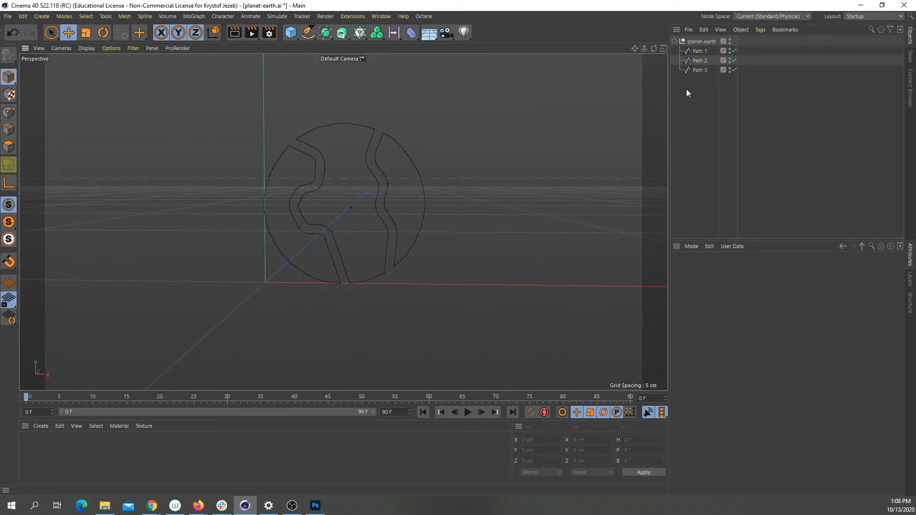
pyautogui.scroll(2, 478, 183)
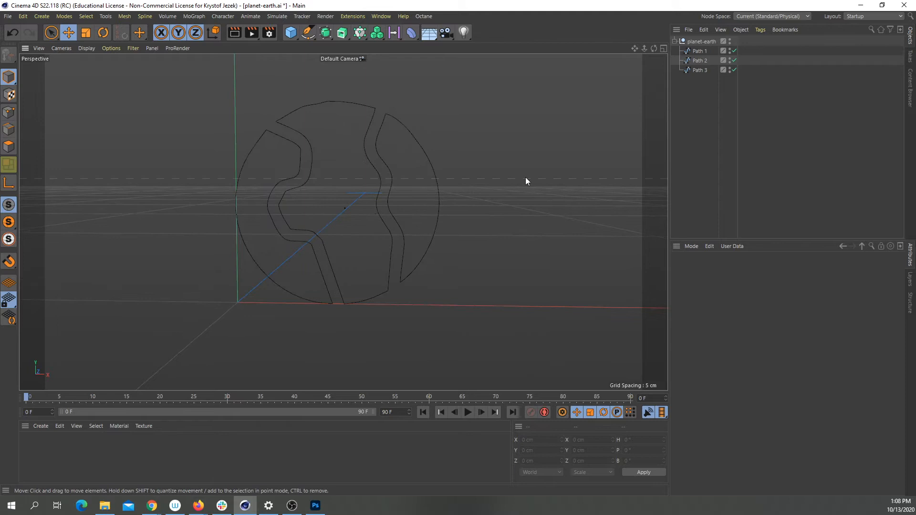
pyautogui.click(699, 51)
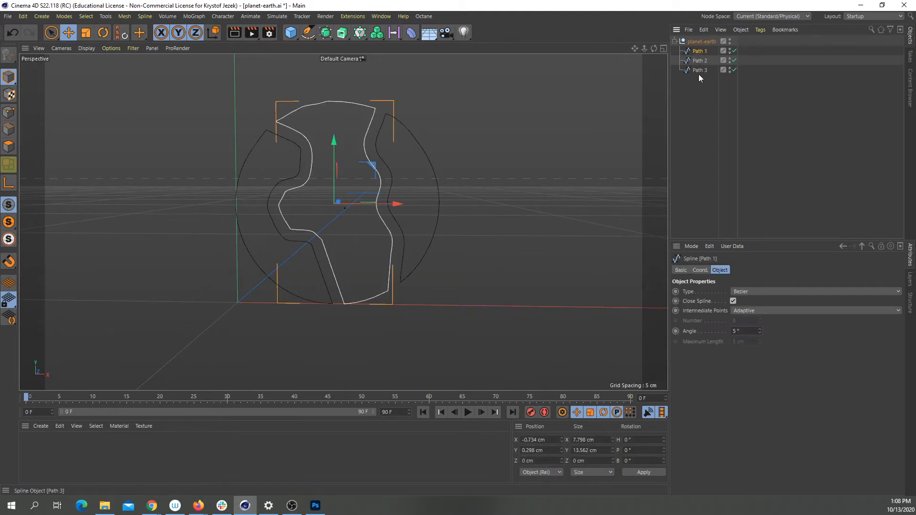
pyautogui.keyDown('shift'); pyautogui.click(694, 71); pyautogui.keyUp('shift')
pyautogui.moveTo(694, 70); pyautogui.dragTo(695, 41)
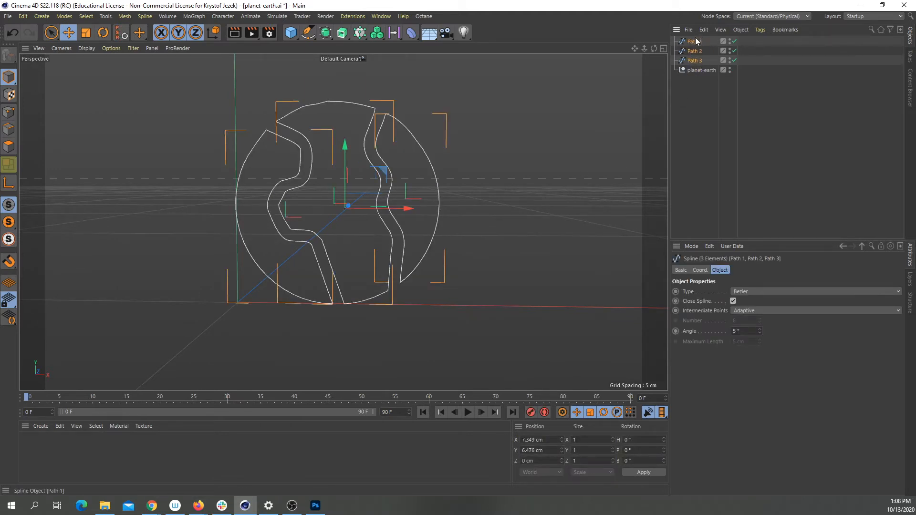
pyautogui.click(705, 85)
pyautogui.click(696, 70)
pyautogui.press('Delete')
pyautogui.click(694, 58)
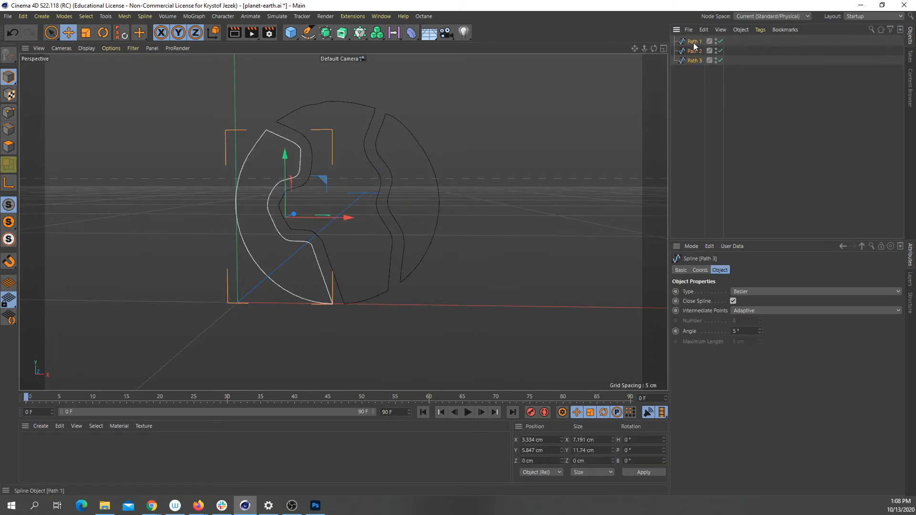
pyautogui.keyDown('shift'); pyautogui.click(694, 44); pyautogui.keyUp('shift')
pyautogui.rightClick(691, 46)
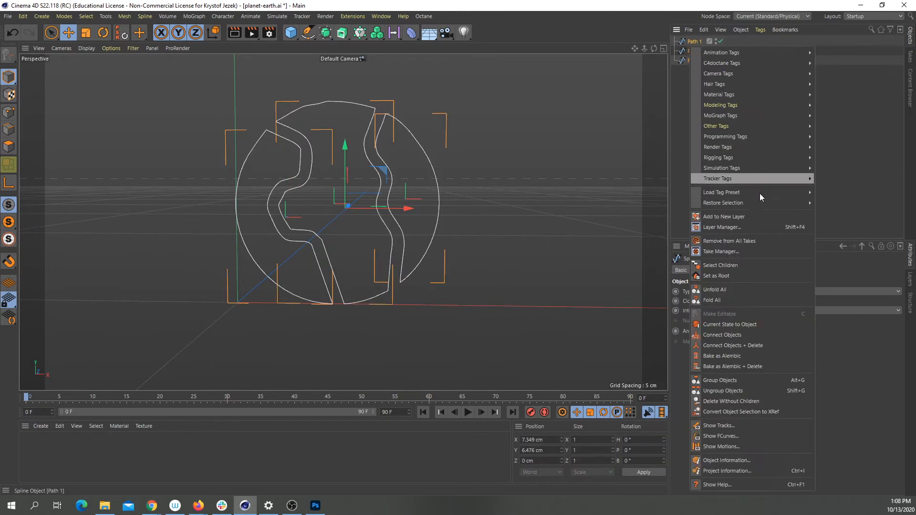
pyautogui.click(324, 37)
pyautogui.moveTo(328, 35); pyautogui.dragTo(354, 35)
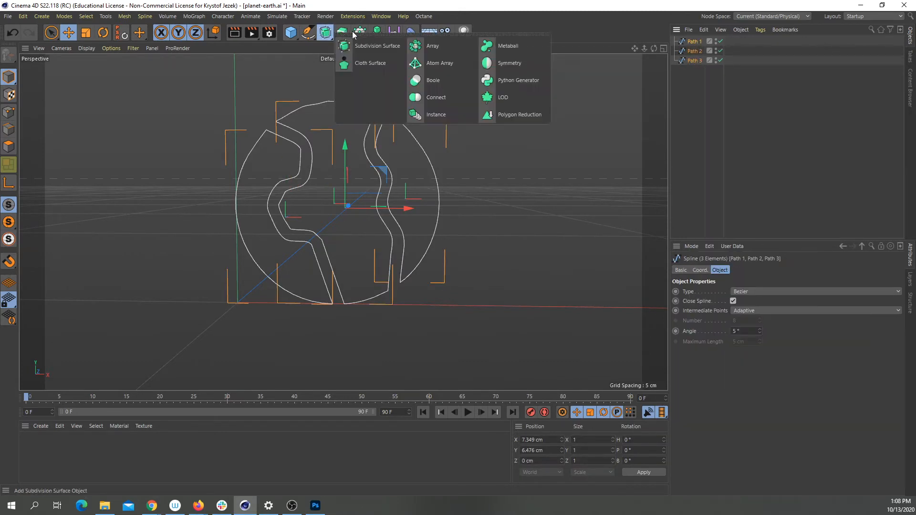
pyautogui.click(567, 36)
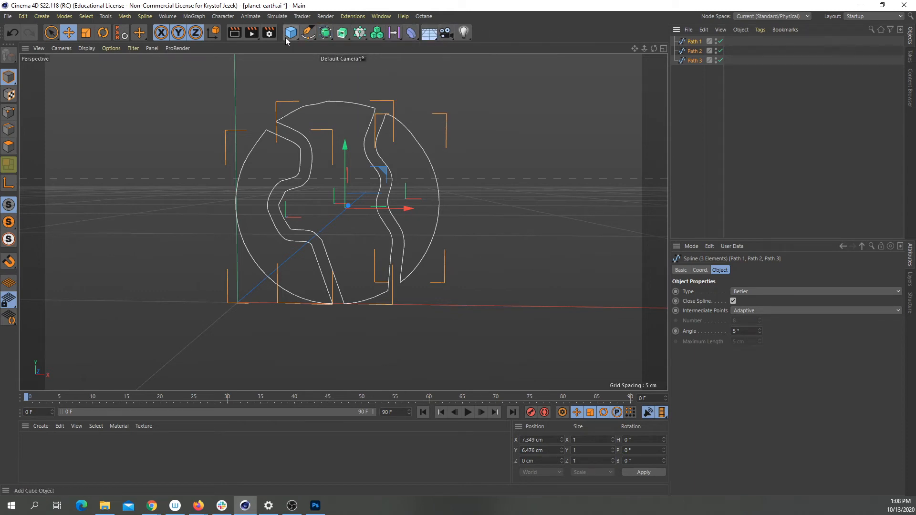
# Step: Add a Circle spline to the scene
pyautogui.moveTo(307, 35); pyautogui.dragTo(373, 53)
pyautogui.click(309, 32)
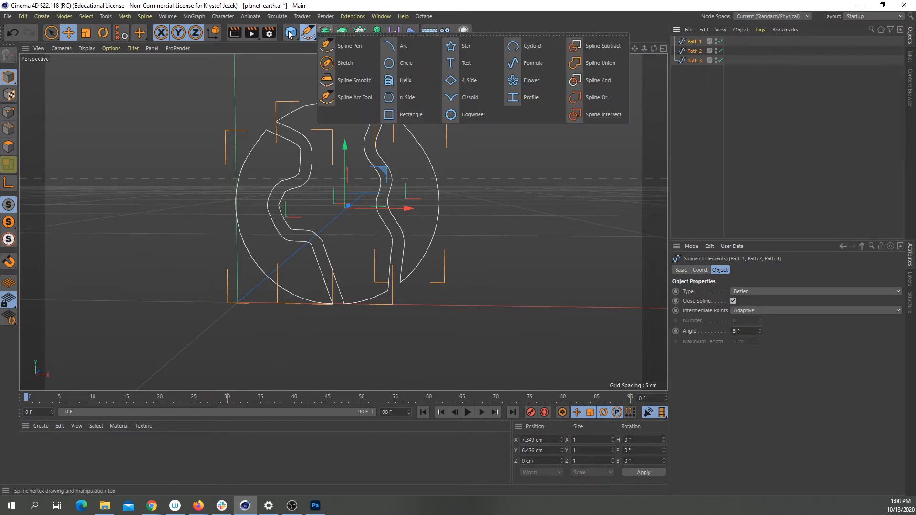
pyautogui.click(412, 64)
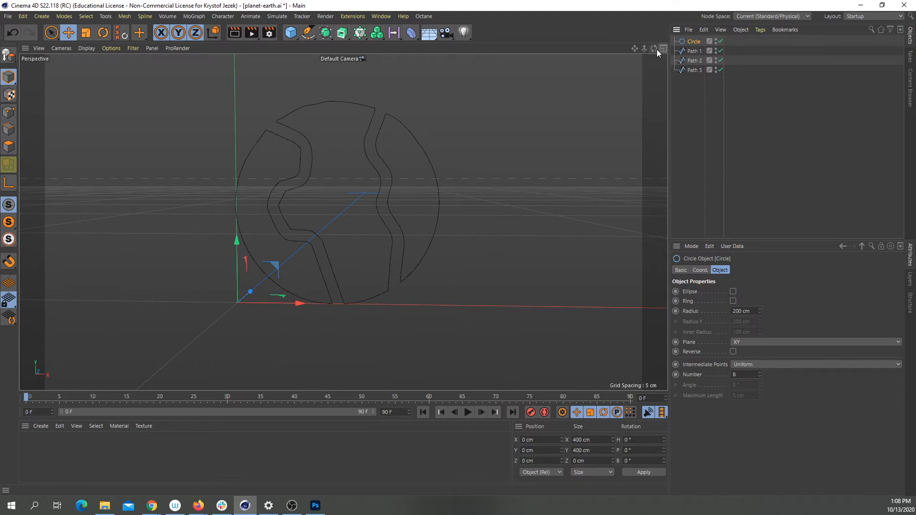
# Step: Set the circle's plane to XZ and its radius to 2 cm
pyautogui.moveTo(654, 49); pyautogui.dragTo(544, 69)
pyautogui.click(749, 344)
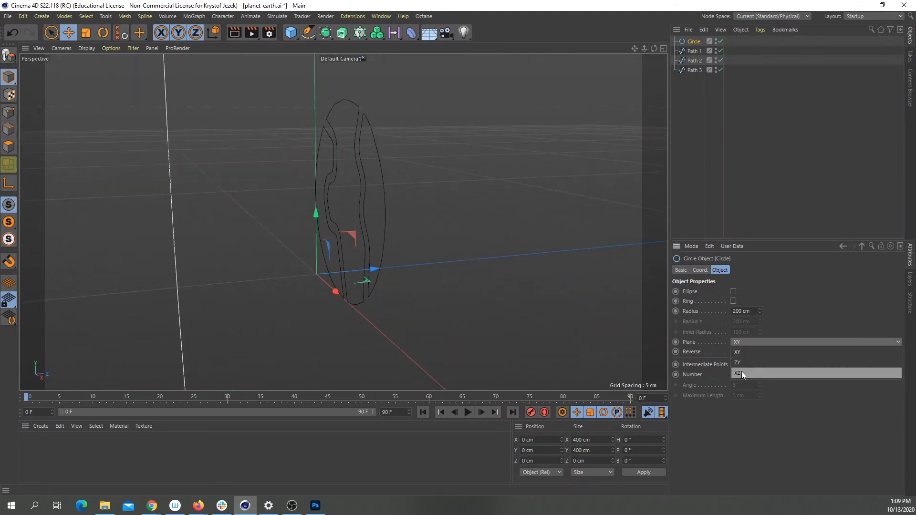
pyautogui.click(740, 362)
pyautogui.click(746, 342)
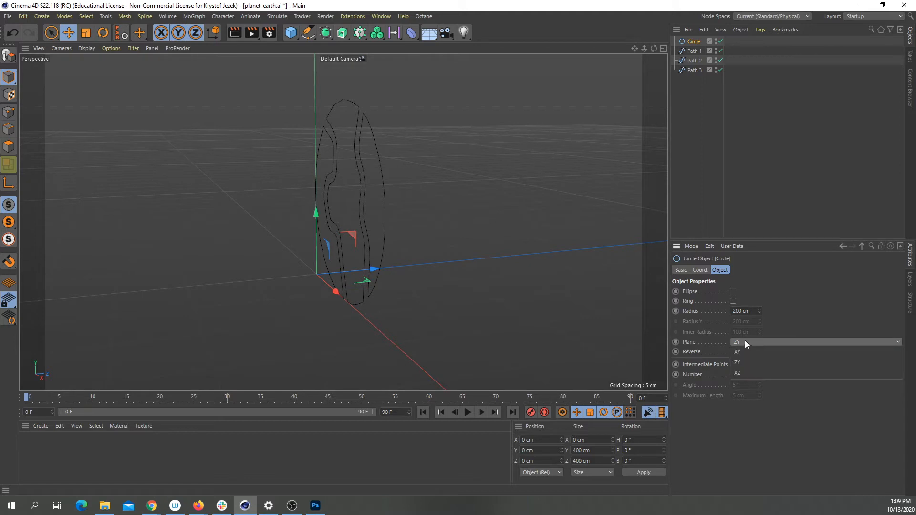
pyautogui.click(740, 372)
pyautogui.click(741, 311)
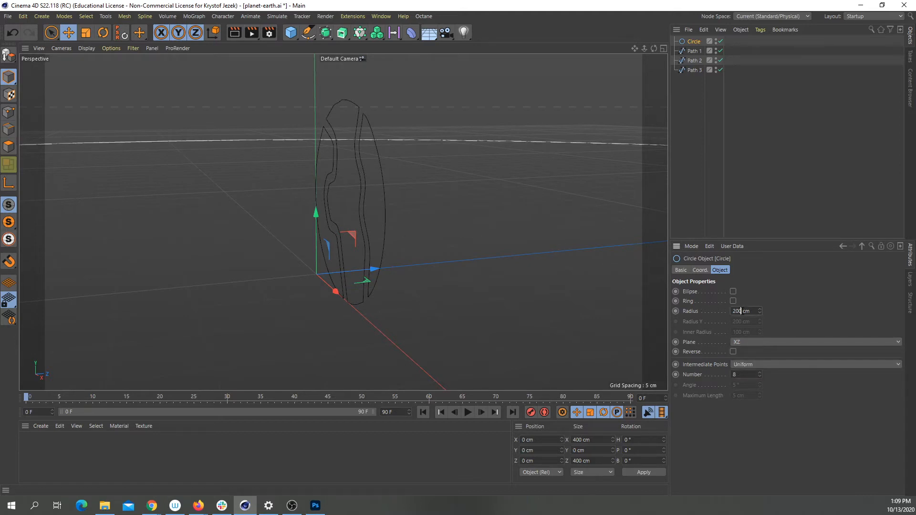
pyautogui.write('2')
pyautogui.press('Return')
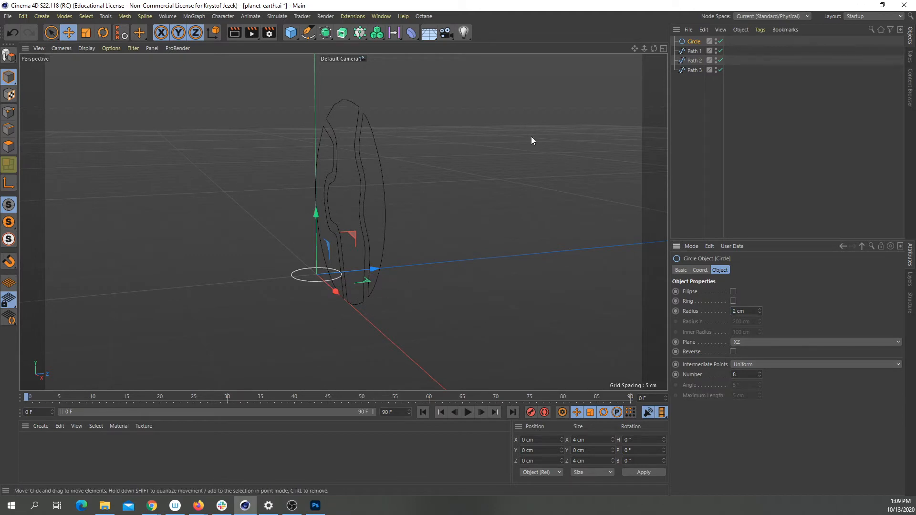
# Step: Select the Path 1, Path 2 and Path 3 splines together and scale them up until they are far larger than the circle
pyautogui.moveTo(686, 49); pyautogui.dragTo(681, 82)
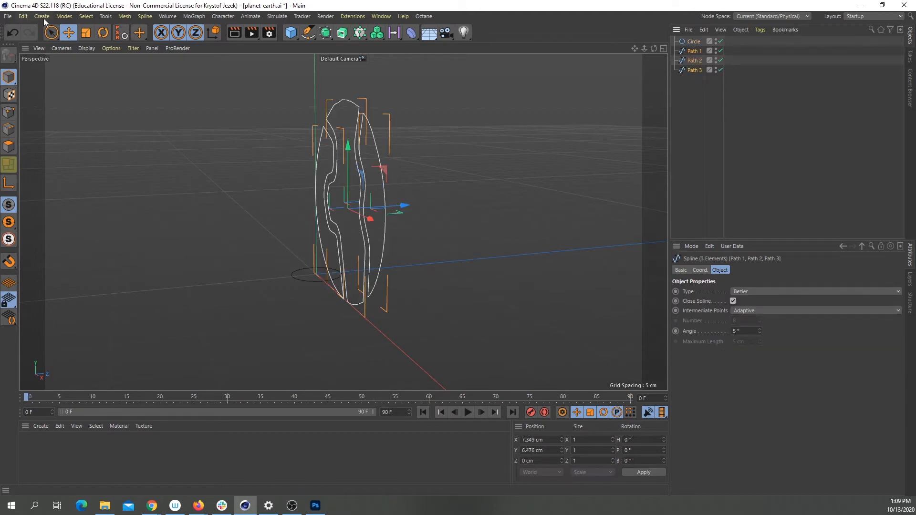
pyautogui.press('t')
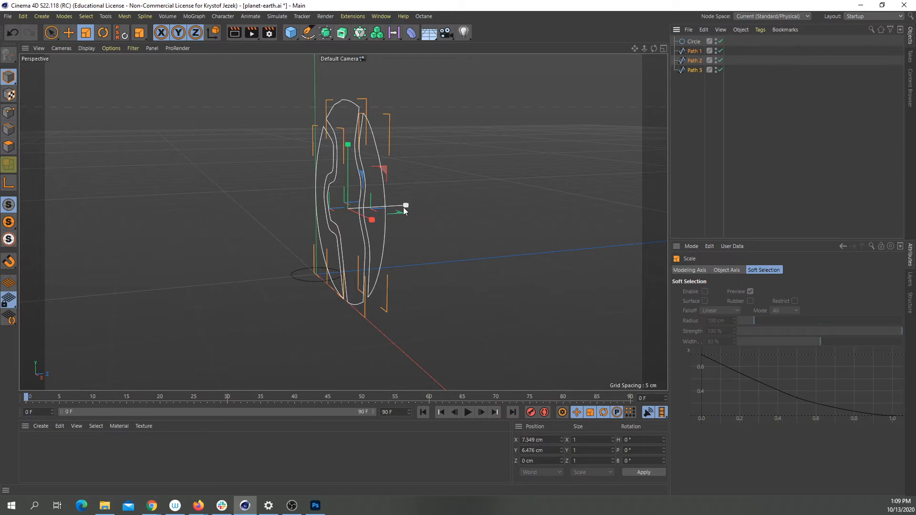
pyautogui.moveTo(405, 208); pyautogui.dragTo(563, 146)
pyautogui.scroll(-3, 182, 262)
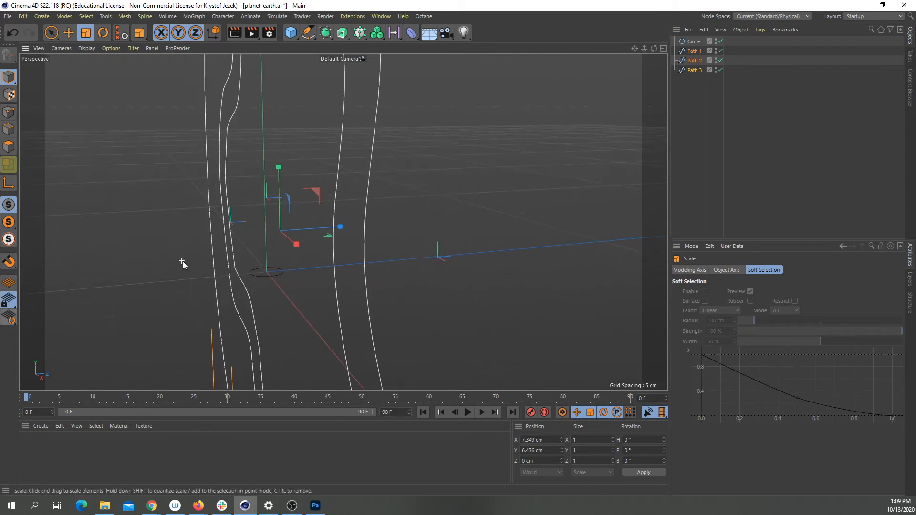
pyautogui.scroll(-5, 182, 262)
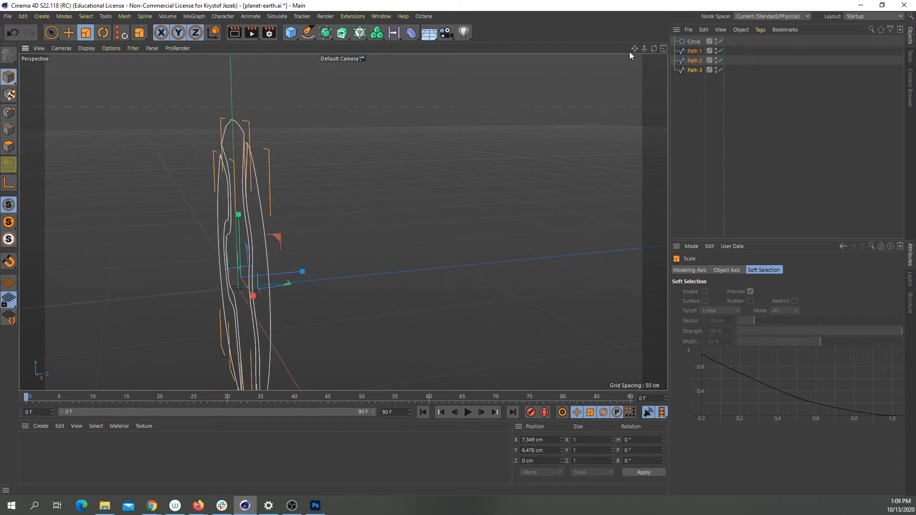
pyautogui.moveTo(635, 48); pyautogui.dragTo(712, 19)
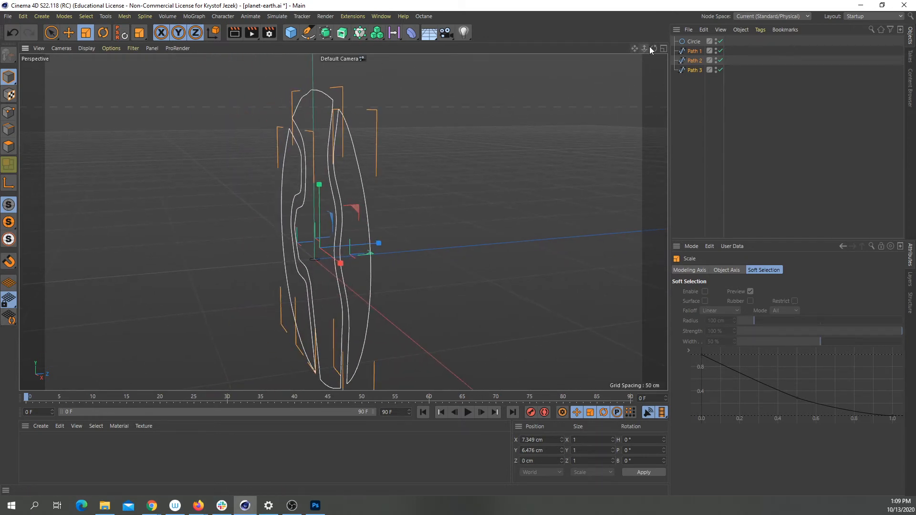
pyautogui.moveTo(653, 49); pyautogui.dragTo(764, 36)
pyautogui.moveTo(304, 229); pyautogui.dragTo(380, 196)
pyautogui.scroll(-5, 331, 239)
pyautogui.scroll(-4, 331, 241)
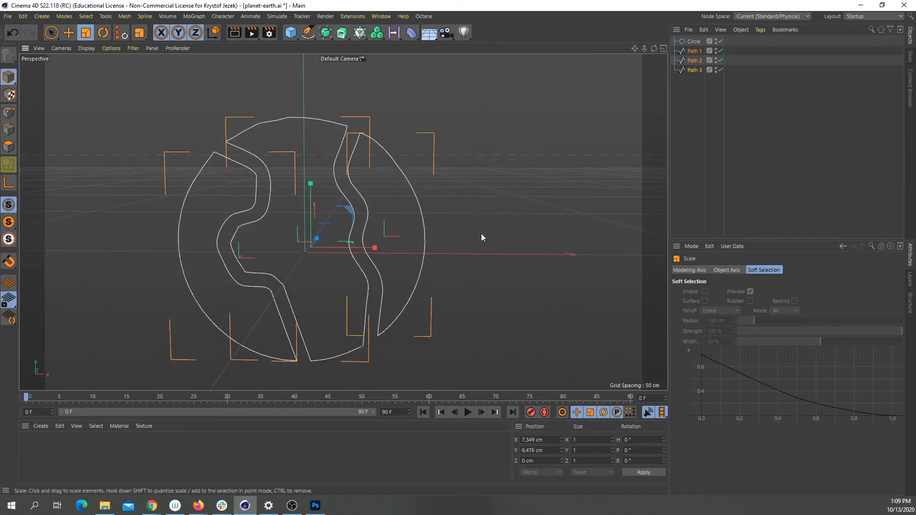
# Step: Add a Sweep object and nest the Circle and Path 1 splines inside it, with the Circle first
pyautogui.click(482, 236)
pyautogui.click(693, 42)
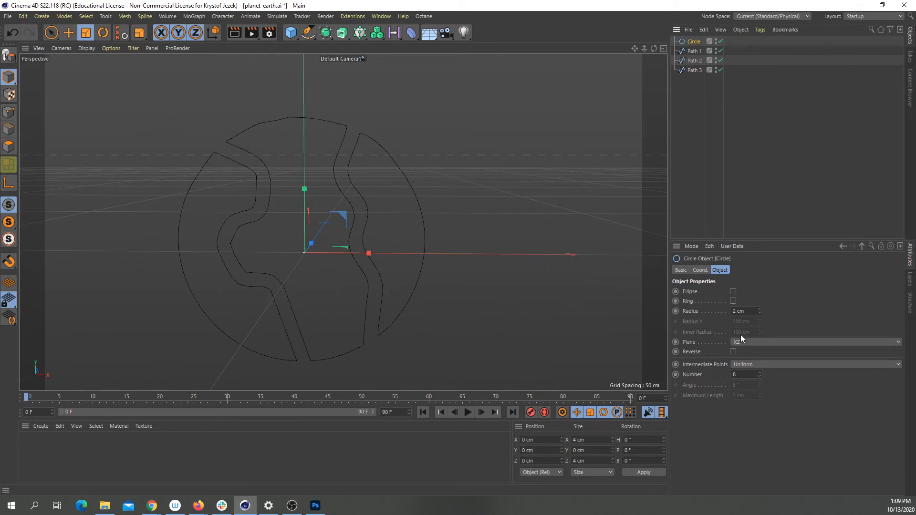
pyautogui.write('1')
pyautogui.click(342, 33)
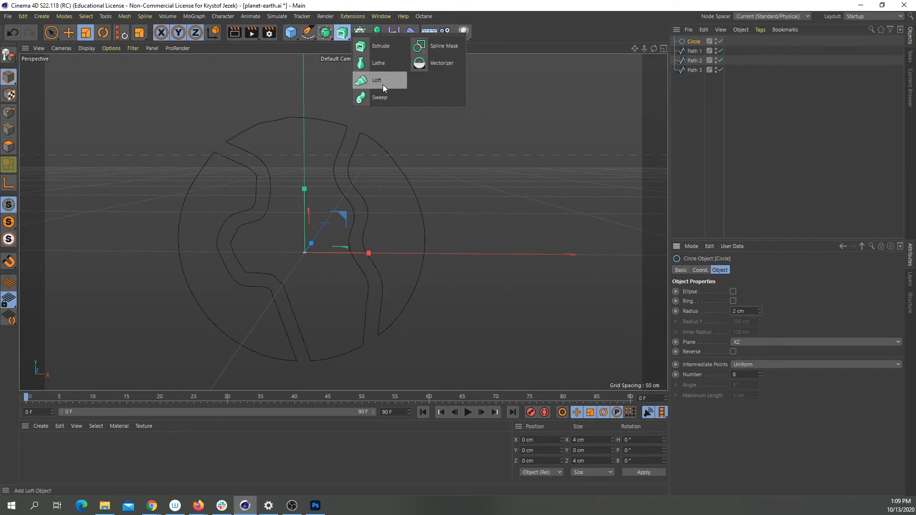
pyautogui.click(379, 97)
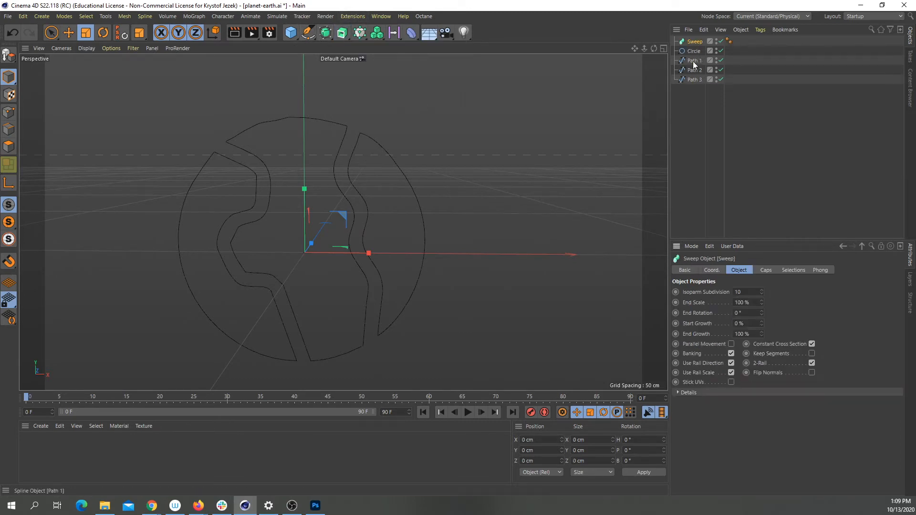
pyautogui.moveTo(695, 42); pyautogui.dragTo(364, 93)
pyautogui.click(410, 123)
pyautogui.scroll(5, 364, 93)
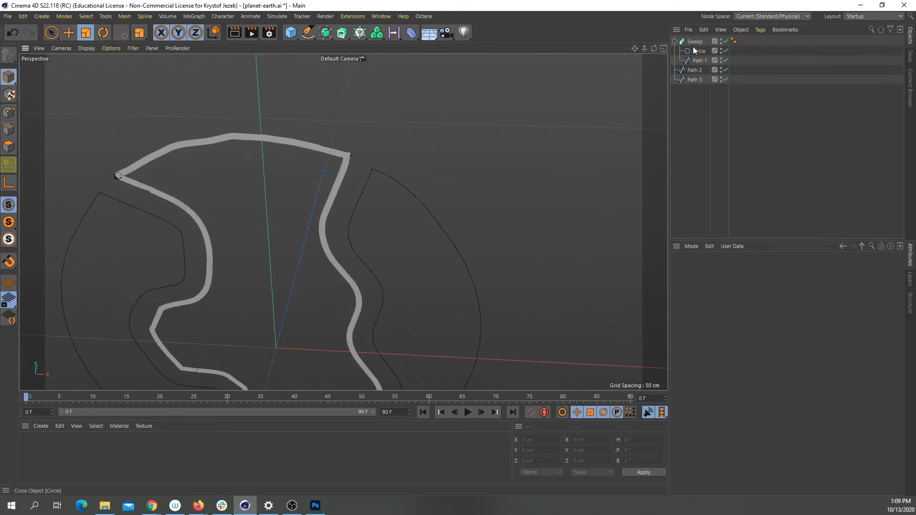
# Step: Set the plane of the Circle inside the Sweep object to XY
pyautogui.click(695, 49)
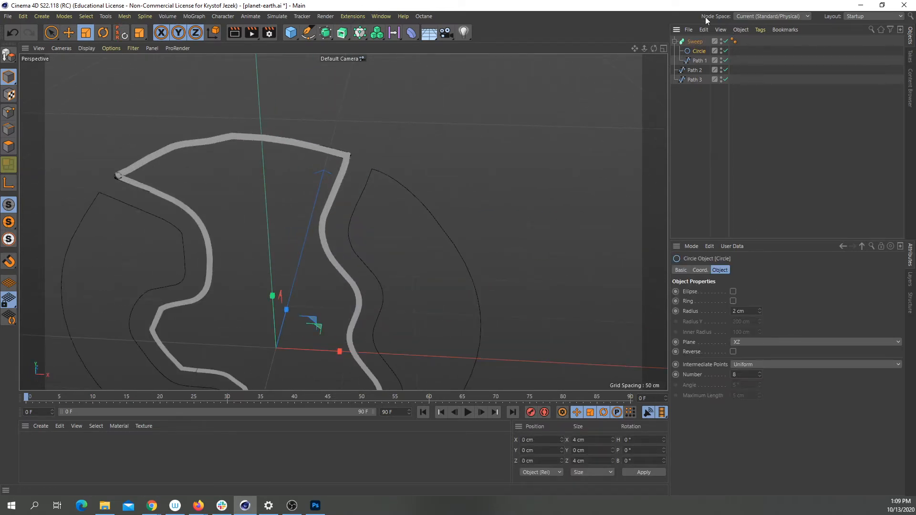
pyautogui.click(695, 41)
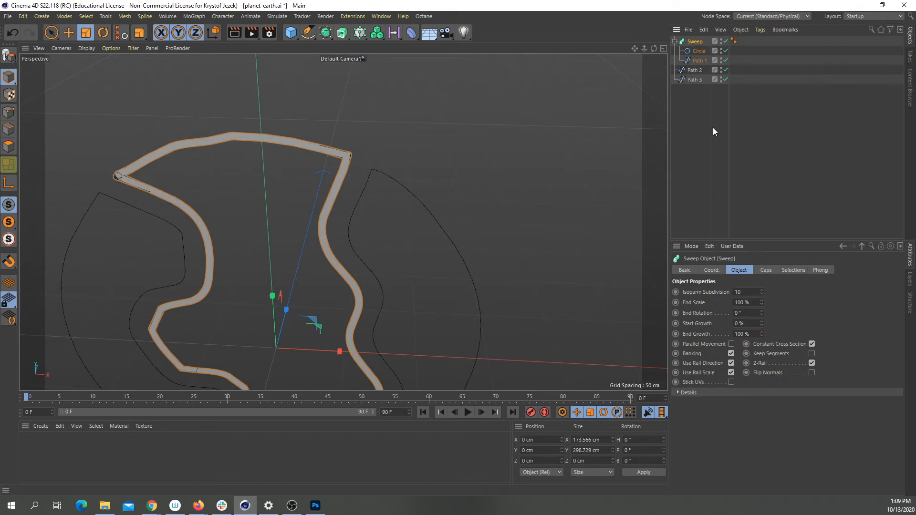
pyautogui.click(699, 51)
pyautogui.click(755, 342)
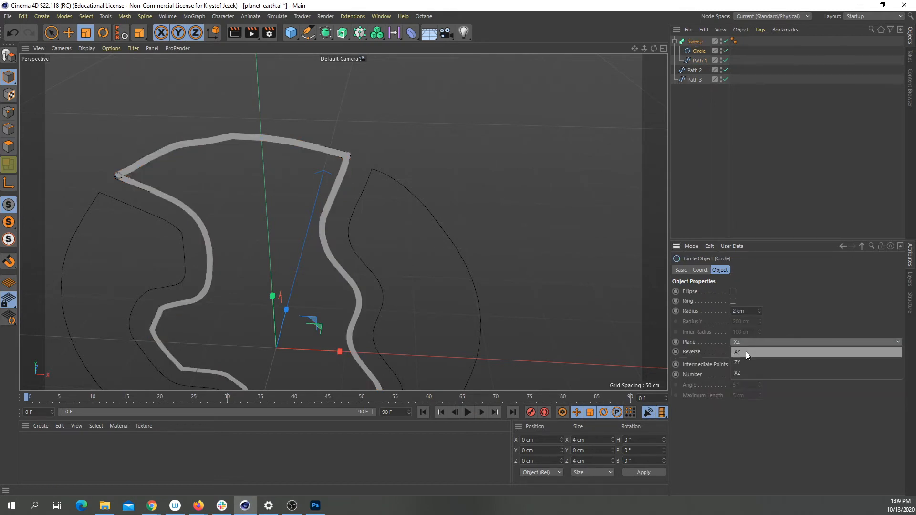
pyautogui.click(747, 355)
# Step: Examine the swept Path 1 tube up close and from different angles
pyautogui.scroll(3, 401, 191)
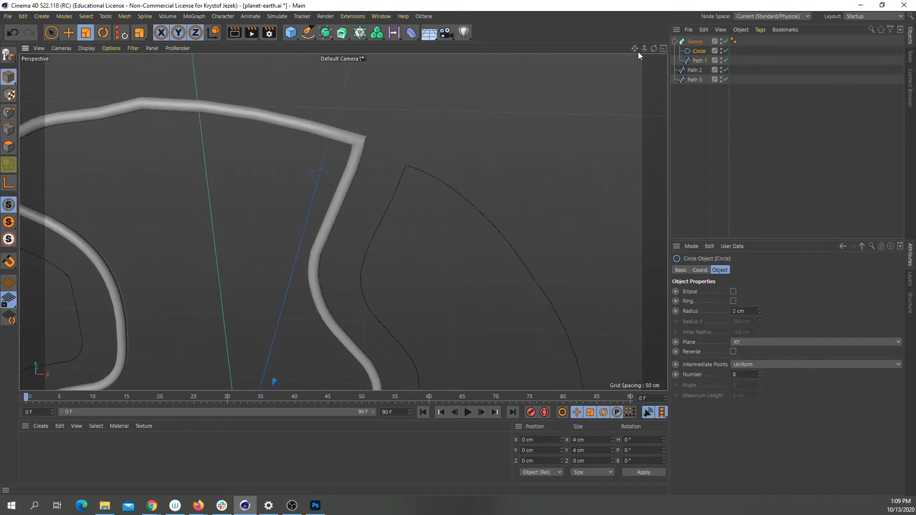
pyautogui.moveTo(654, 48); pyautogui.dragTo(305, 191)
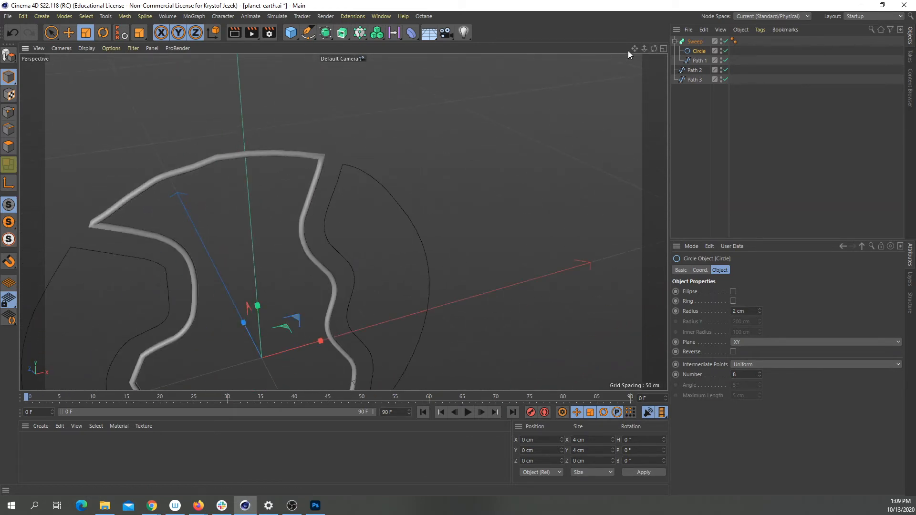
pyautogui.moveTo(634, 49); pyautogui.dragTo(744, 0)
pyautogui.scroll(-3, 329, 257)
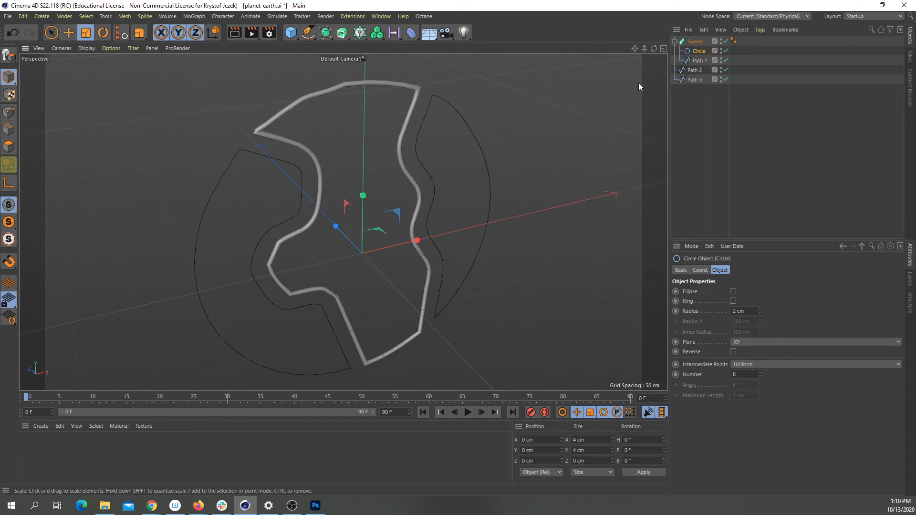
pyautogui.scroll(2, 388, 183)
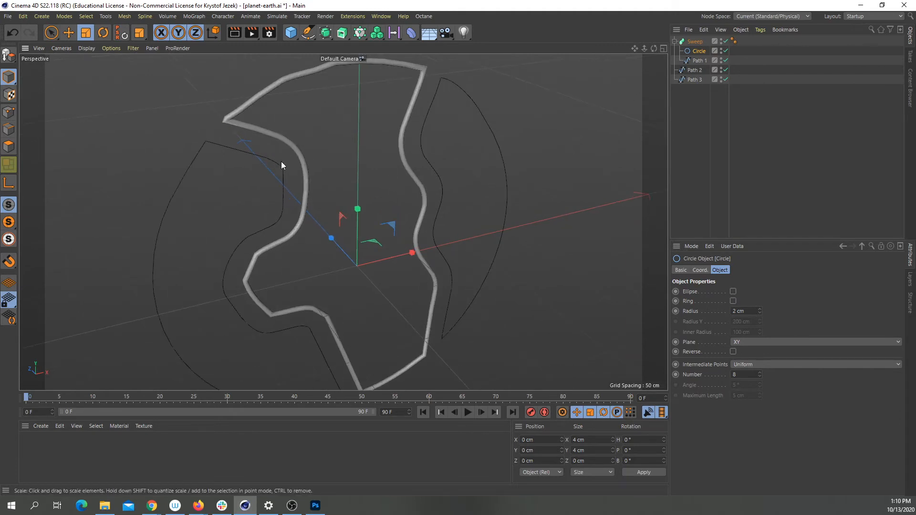
pyautogui.scroll(-2, 386, 150)
pyautogui.scroll(1, 384, 150)
pyautogui.scroll(-1, 384, 150)
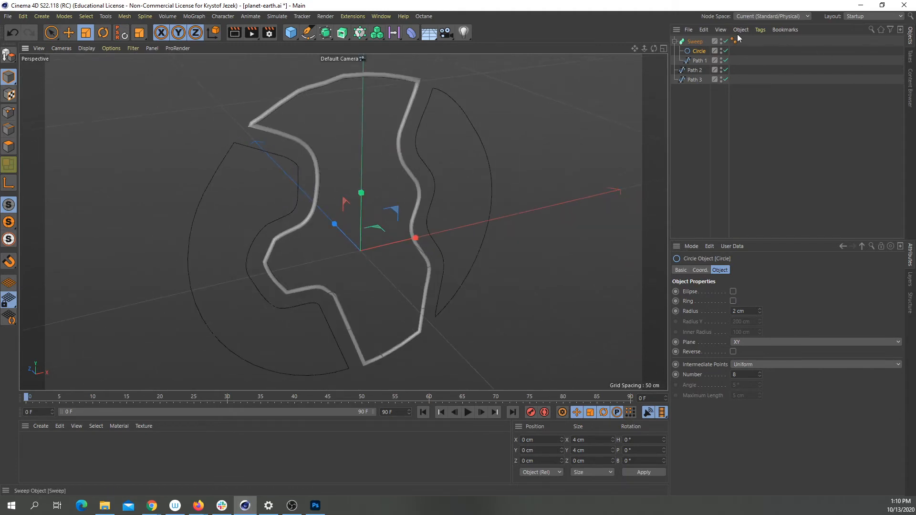
# Step: Make two copies of the Sweep object together with its Circle and Path 1 splines
pyautogui.click(694, 41)
pyautogui.hotkey('ctrl', 'c')
pyautogui.hotkey('ctrl', 'v')
pyautogui.hotkey('ctrl', 'v')
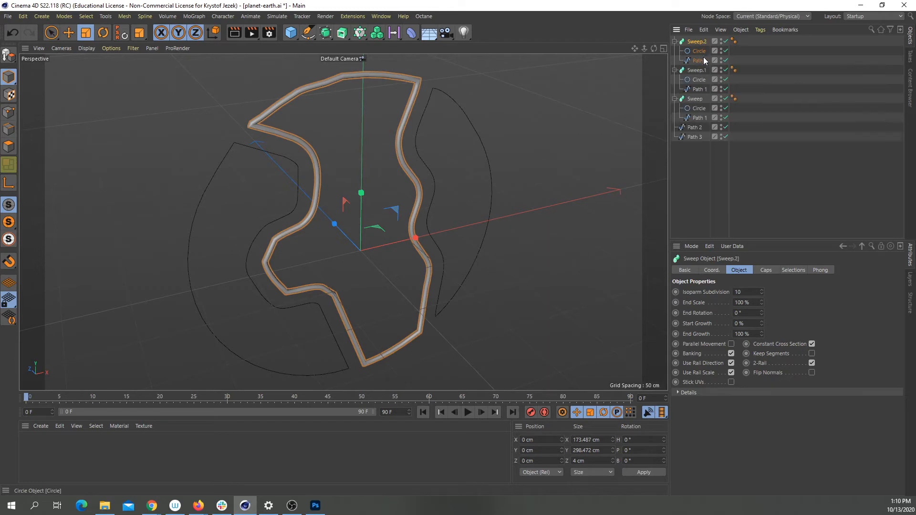
# Step: Replace Path 1 in the two copied sweeps with Path 3 in one and Path 2 in the other
pyautogui.click(698, 61)
pyautogui.press('Delete')
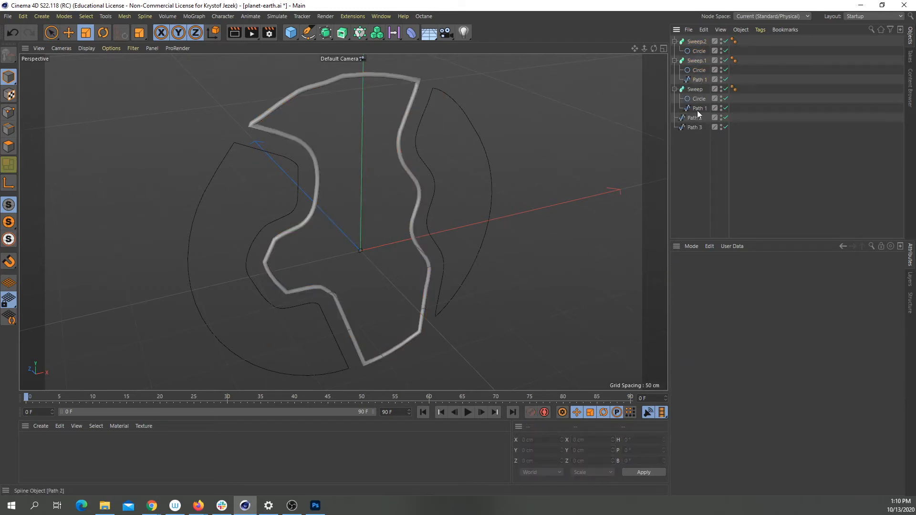
pyautogui.click(699, 79)
pyautogui.press('Delete')
pyautogui.moveTo(697, 78)
pyautogui.mouseDown()
pyautogui.moveTo(694, 114)
pyautogui.moveTo(698, 46)
pyautogui.moveTo(700, 74)
pyautogui.mouseUp()
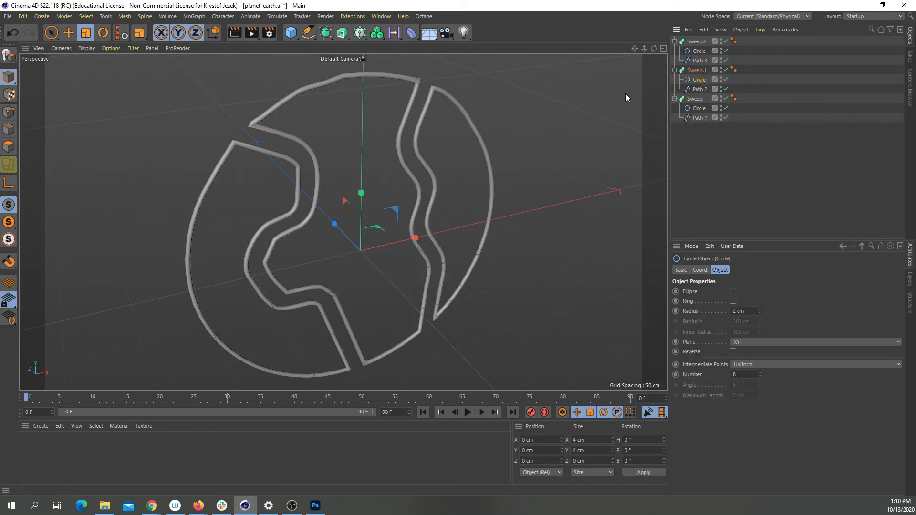
# Step: Open the Octane Live Viewer and dock it beside the perspective view
pyautogui.click(563, 111)
pyautogui.moveTo(654, 49); pyautogui.dragTo(517, 182)
pyautogui.moveTo(635, 49); pyautogui.dragTo(343, 221)
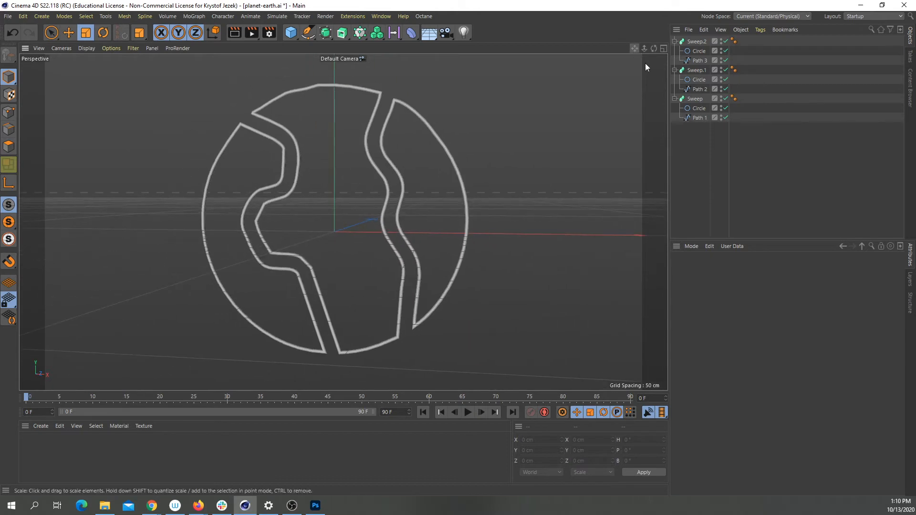
pyautogui.moveTo(653, 48); pyautogui.dragTo(343, 221)
pyautogui.click(696, 41)
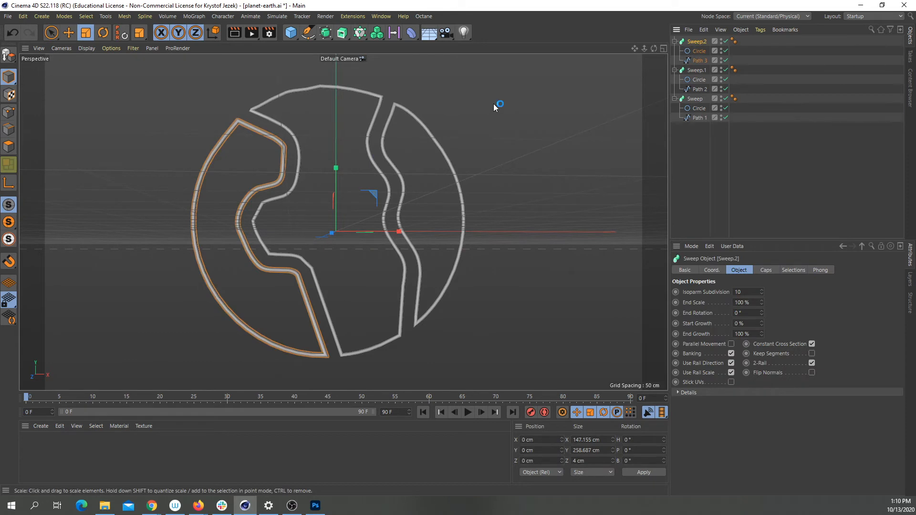
pyautogui.click(422, 16)
pyautogui.click(449, 42)
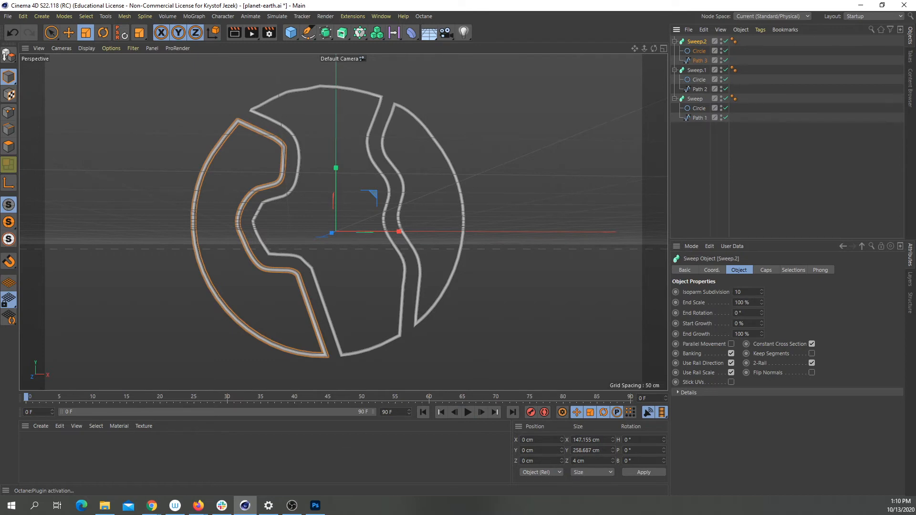
pyautogui.click(698, 196)
pyautogui.moveTo(915, 75); pyautogui.dragTo(542, 140)
pyautogui.moveTo(322, 156); pyautogui.dragTo(24, 155)
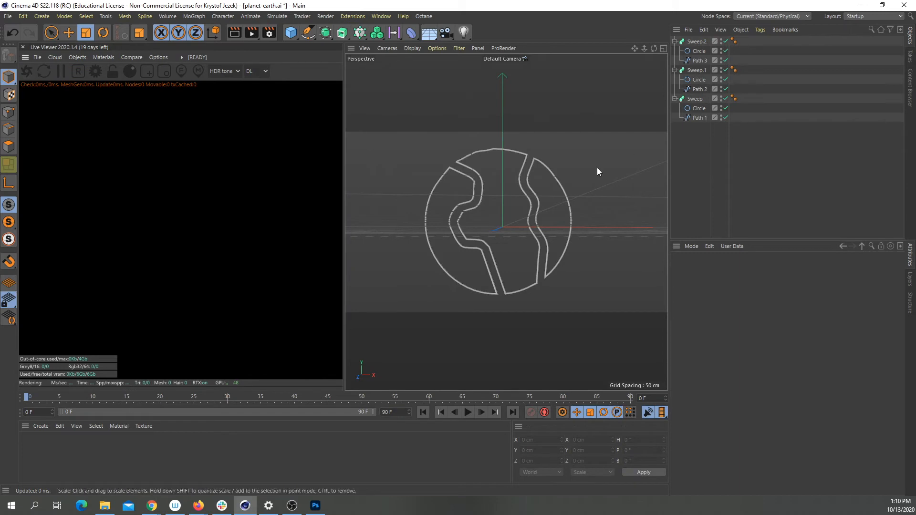
# Step: Set the radius of the Circle in each of the three sweeps to 1.5 cm
pyautogui.click(703, 52)
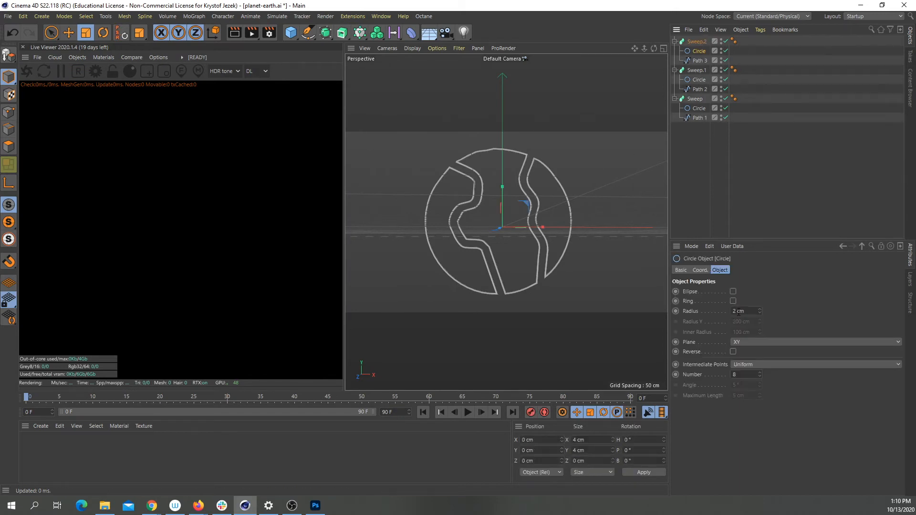
pyautogui.write('1.5')
pyautogui.press('Return')
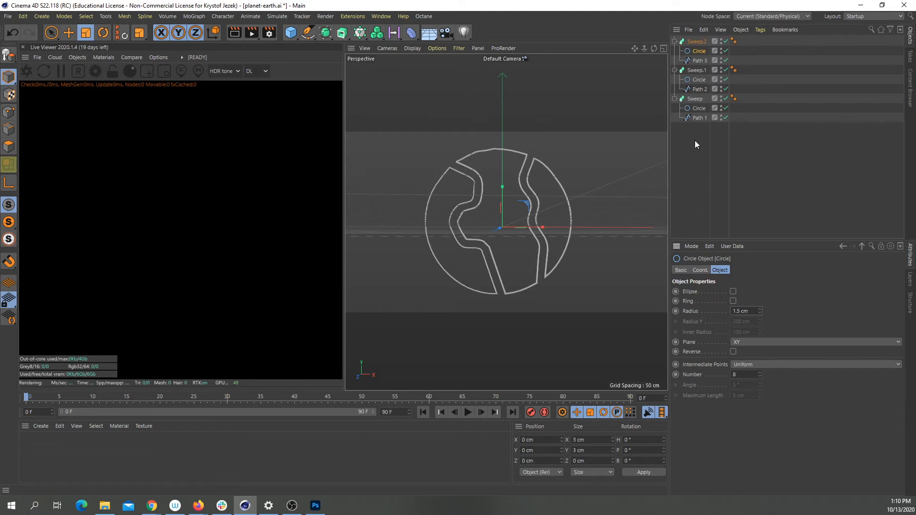
pyautogui.click(699, 80)
pyautogui.press('Return')
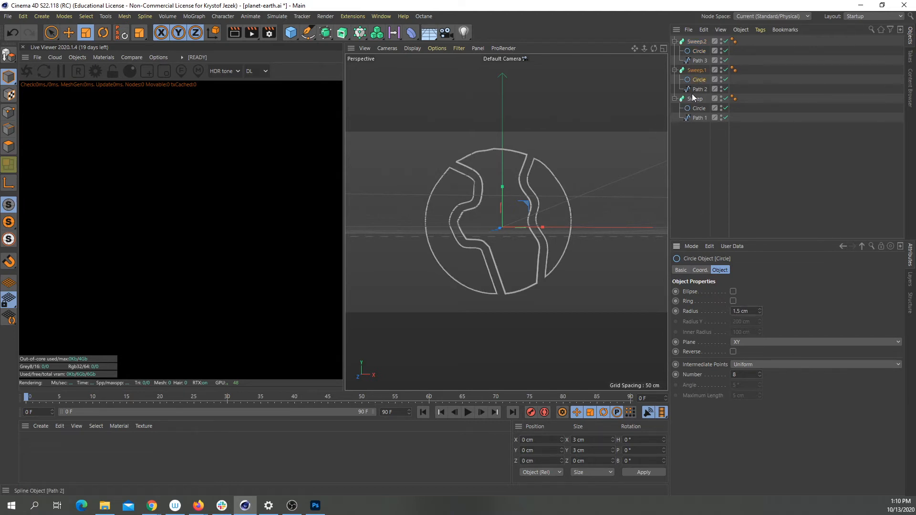
pyautogui.click(699, 109)
pyautogui.press('Return')
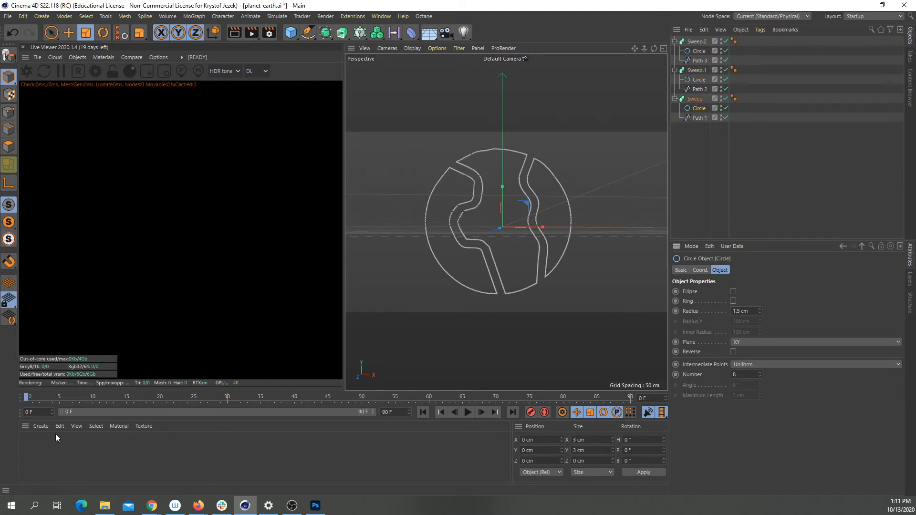
# Step: Create a new Octane diffuse material
pyautogui.click(38, 426)
pyautogui.click(101, 58)
pyautogui.click(102, 58)
pyautogui.click(123, 104)
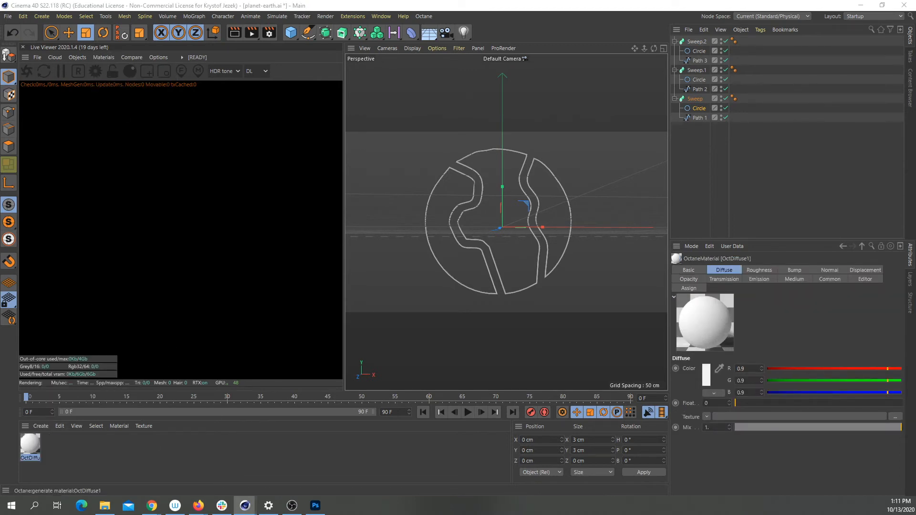
# Step: Open the new diffuse material for editing and add a Blackbody emission to its Emission channel
pyautogui.doubleClick(30, 445)
pyautogui.moveTo(311, 123); pyautogui.dragTo(238, 107)
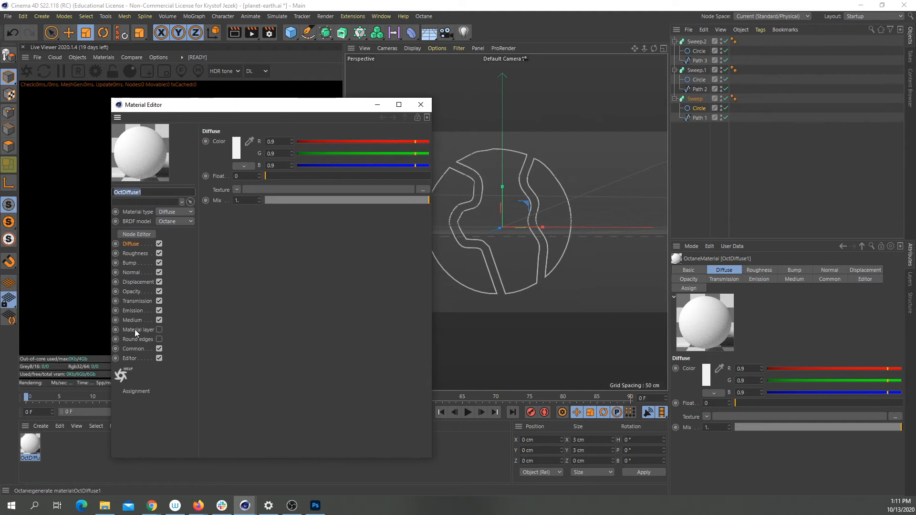
pyautogui.click(137, 310)
pyautogui.click(235, 141)
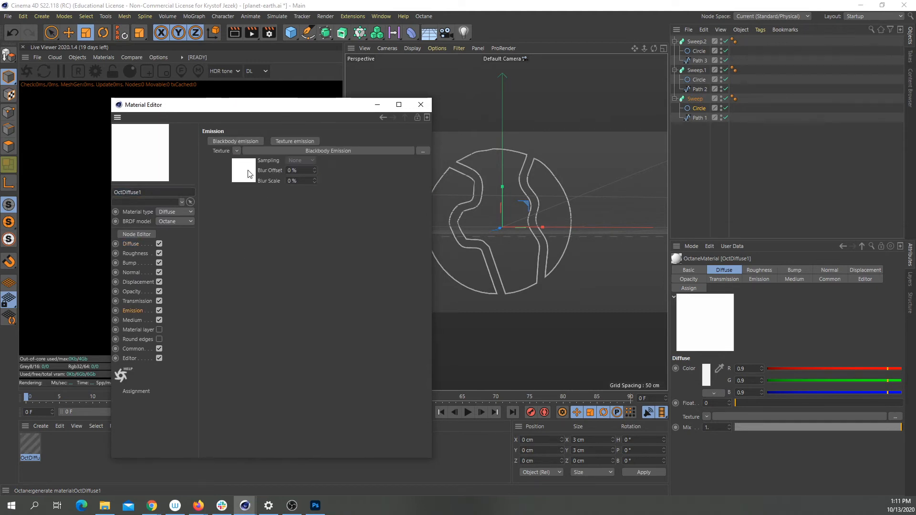
# Step: Apply the emissive material to all three Sweep objects
pyautogui.moveTo(296, 112); pyautogui.dragTo(527, 269)
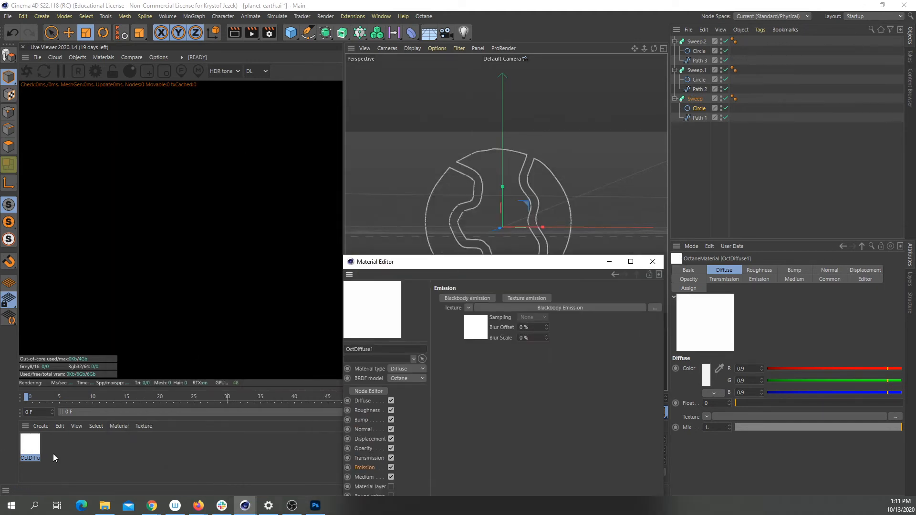
pyautogui.moveTo(30, 447); pyautogui.dragTo(699, 99)
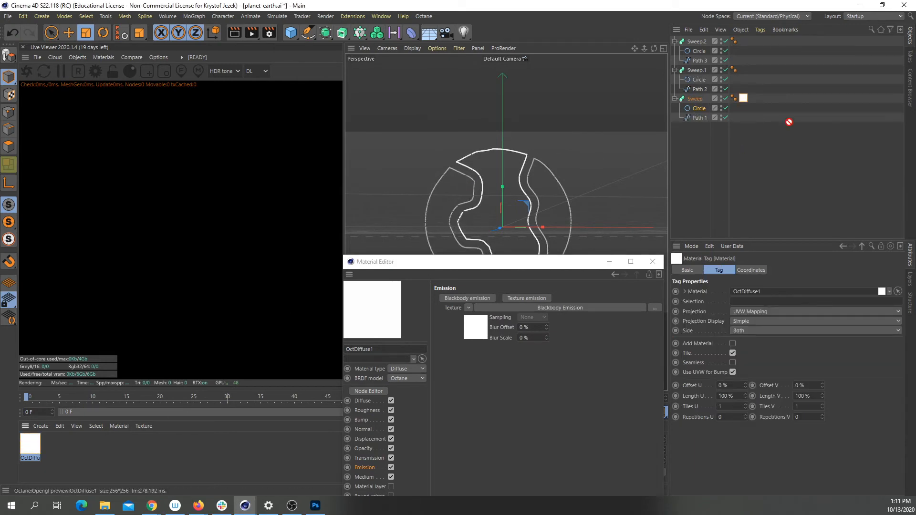
pyautogui.moveTo(789, 122); pyautogui.dragTo(698, 70)
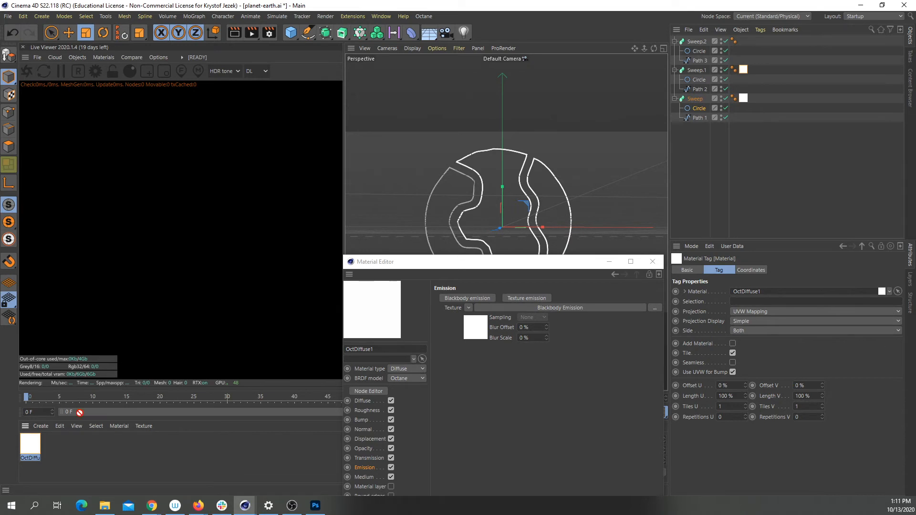
pyautogui.moveTo(680, 49); pyautogui.dragTo(687, 42)
# Step: Start the Octane live render and add an Hdri Environment to the scene
pyautogui.click(30, 72)
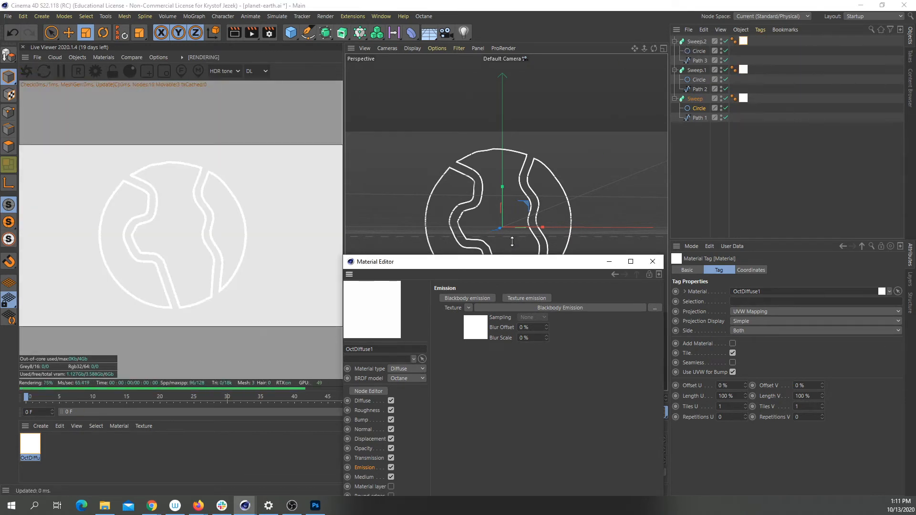
pyautogui.moveTo(489, 260); pyautogui.dragTo(491, 219)
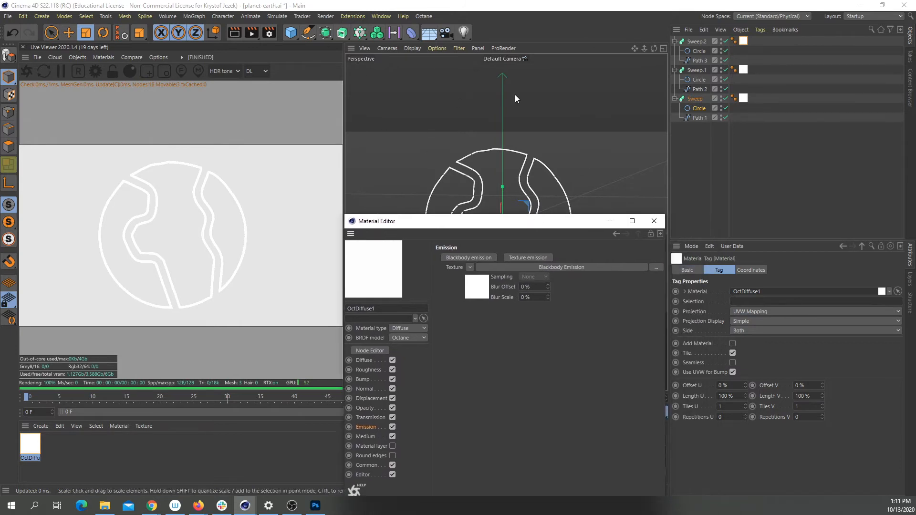
pyautogui.click(84, 59)
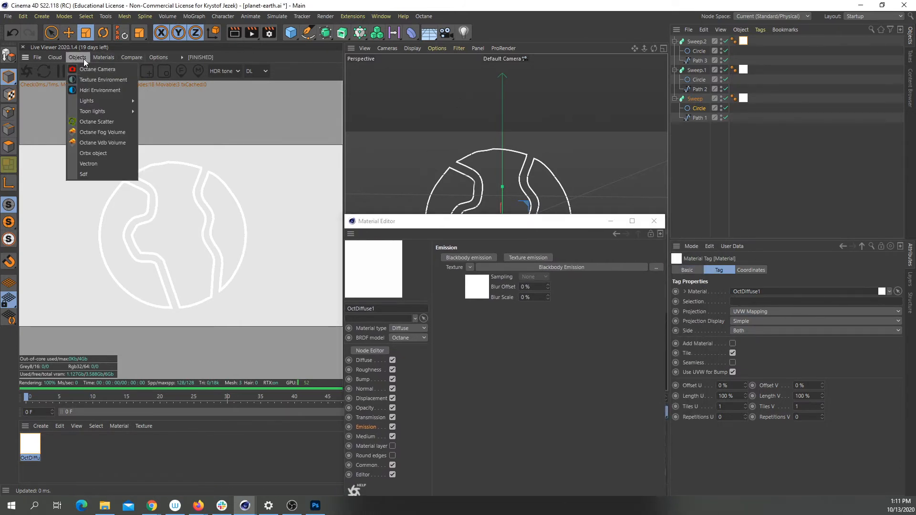
pyautogui.click(89, 92)
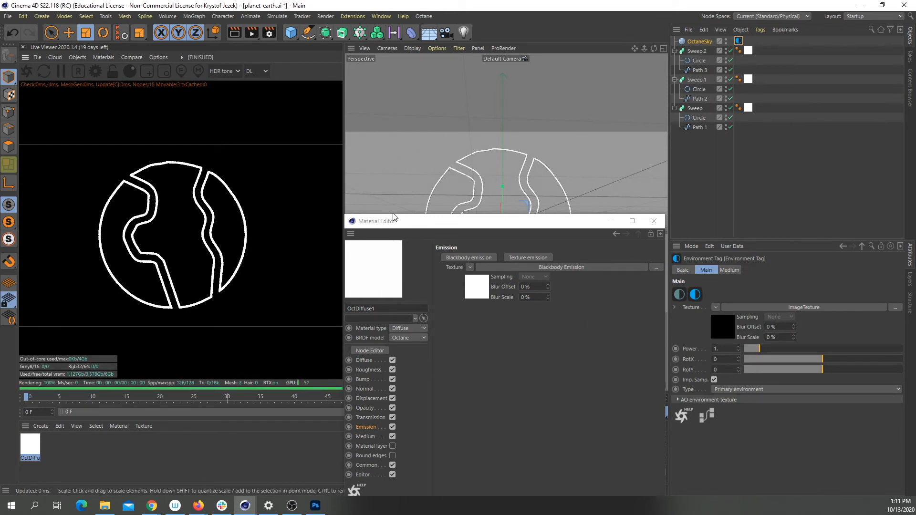
# Step: Open the material's Blackbody Emission shader and load an RgbSpectrum as its texture
pyautogui.click(478, 289)
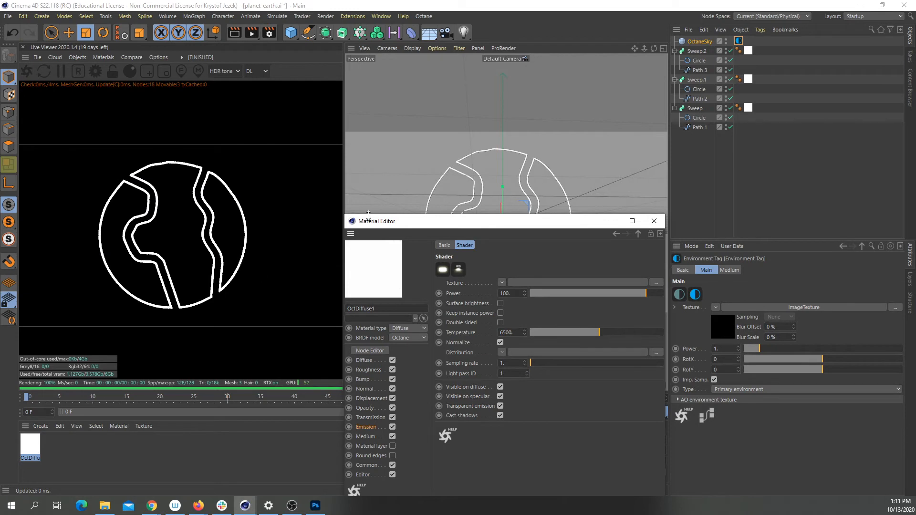
pyautogui.click(502, 282)
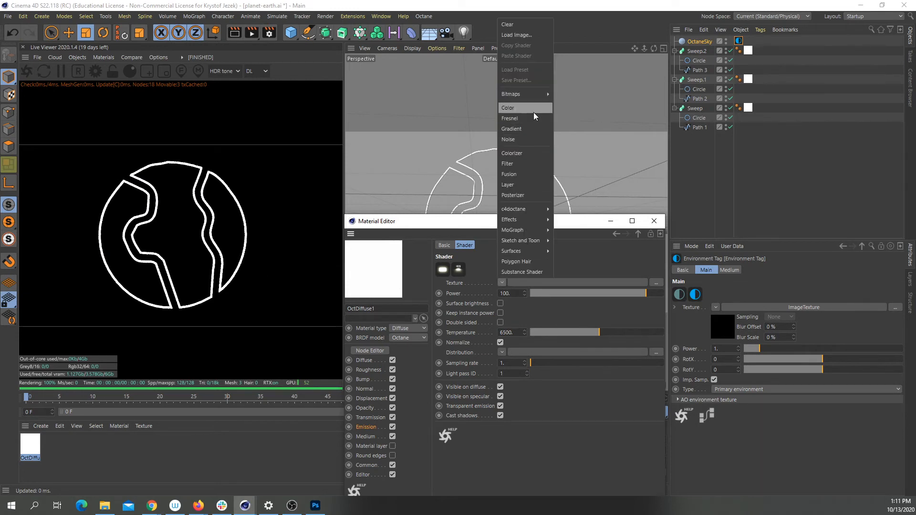
pyautogui.moveTo(523, 210)
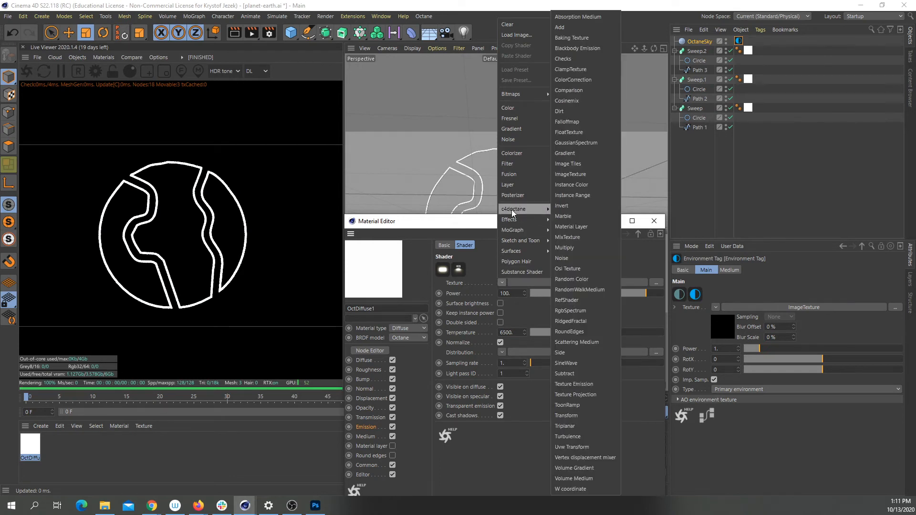
pyautogui.click(568, 311)
# Step: Set the RgbSpectrum color to hot pink, about R 0.9, G 0.02, B 0.64
pyautogui.click(465, 277)
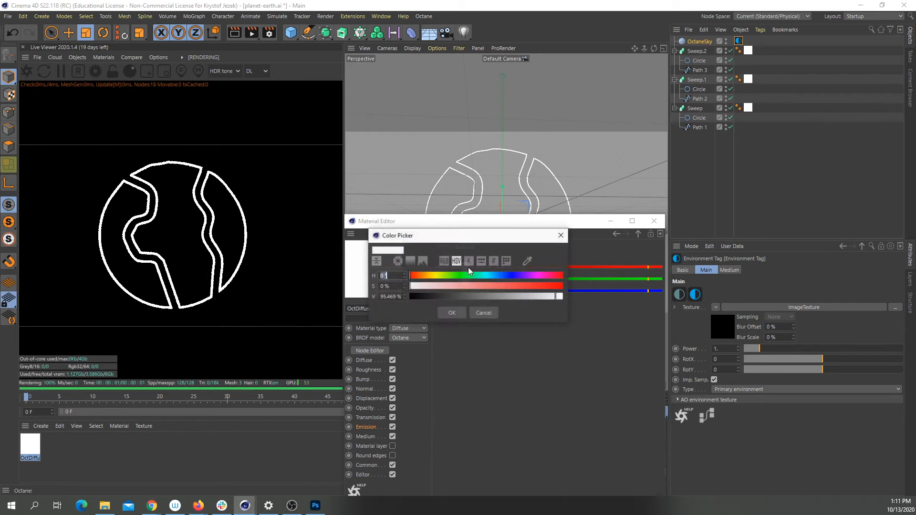
pyautogui.click(471, 286)
pyautogui.moveTo(527, 279); pyautogui.dragTo(529, 278)
pyautogui.moveTo(472, 287); pyautogui.dragTo(455, 288)
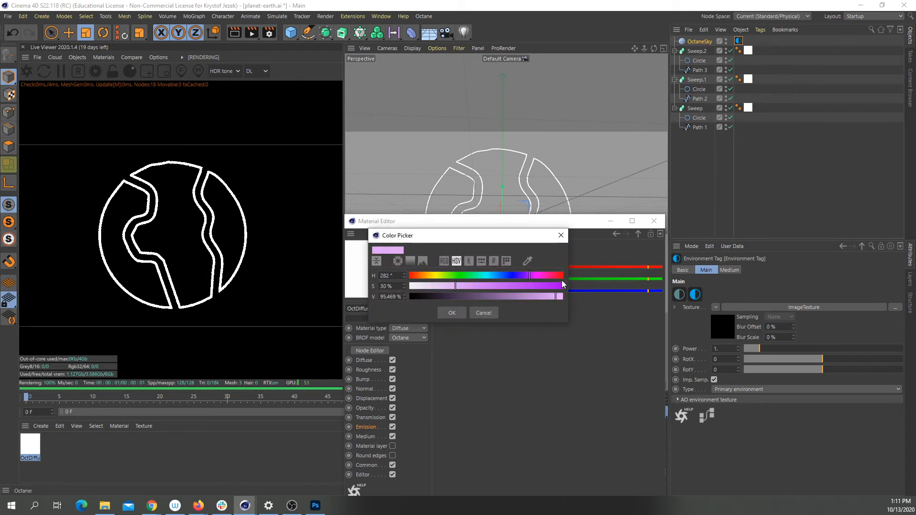
pyautogui.click(477, 285)
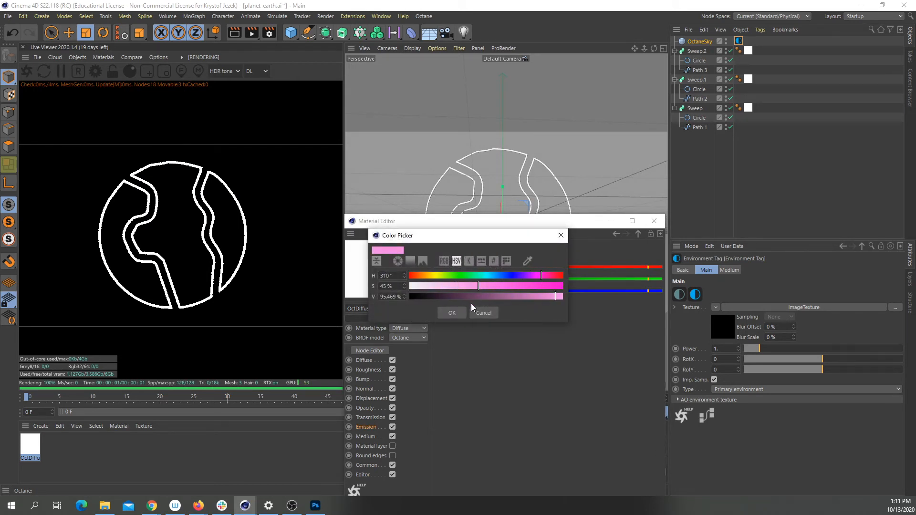
pyautogui.moveTo(543, 286); pyautogui.dragTo(537, 287)
pyautogui.click(449, 311)
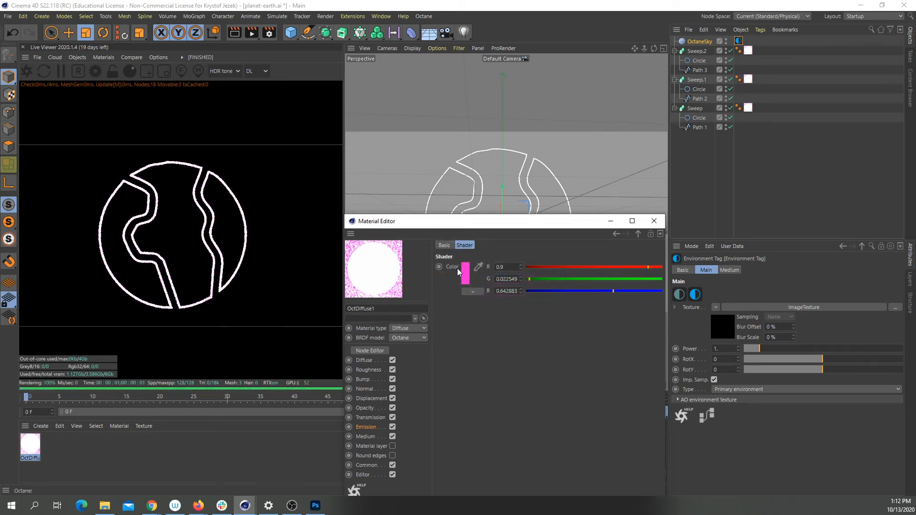
pyautogui.click(447, 244)
pyautogui.click(465, 246)
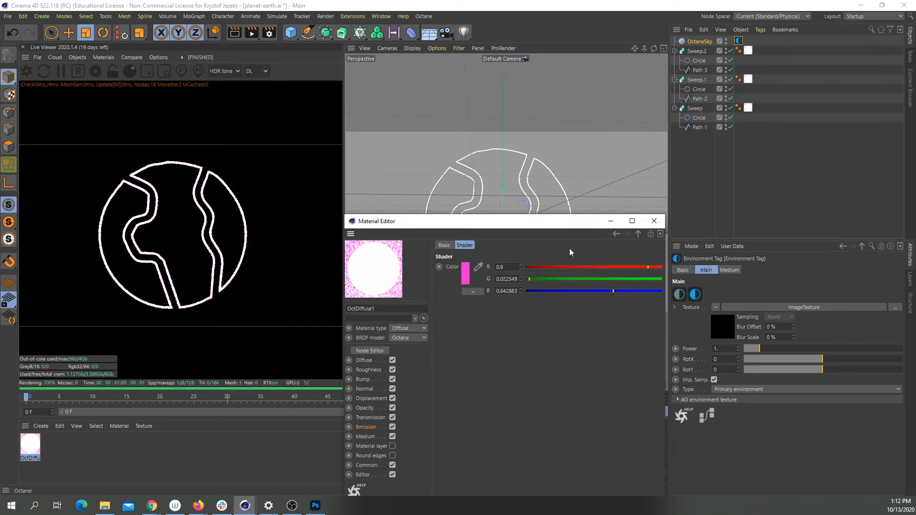
# Step: Enable surface brightness on the Blackbody emission, reduce its power to about 22, and close the material
pyautogui.click(615, 234)
pyautogui.click(500, 334)
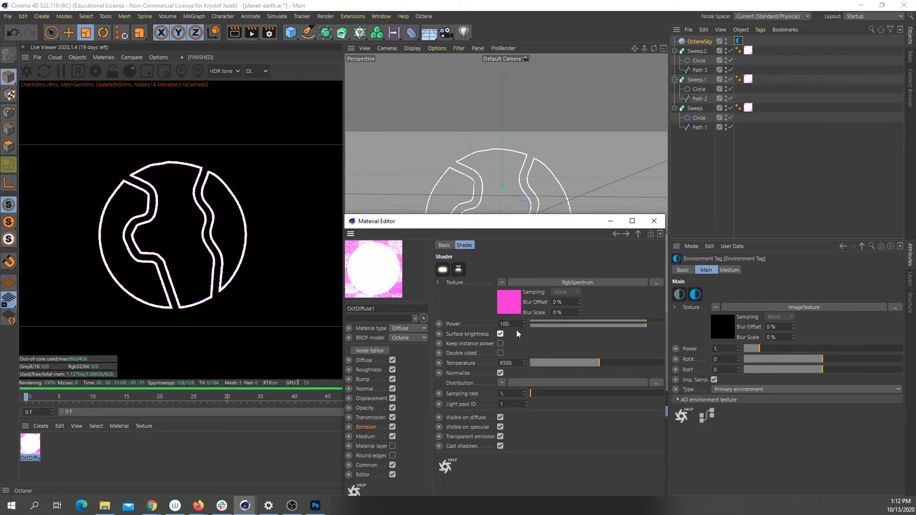
pyautogui.click(500, 344)
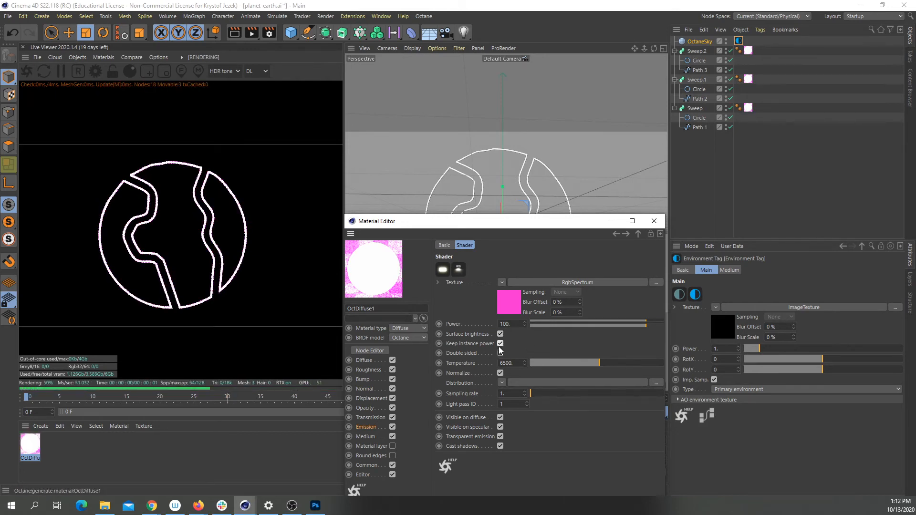
pyautogui.moveTo(565, 326); pyautogui.dragTo(628, 327)
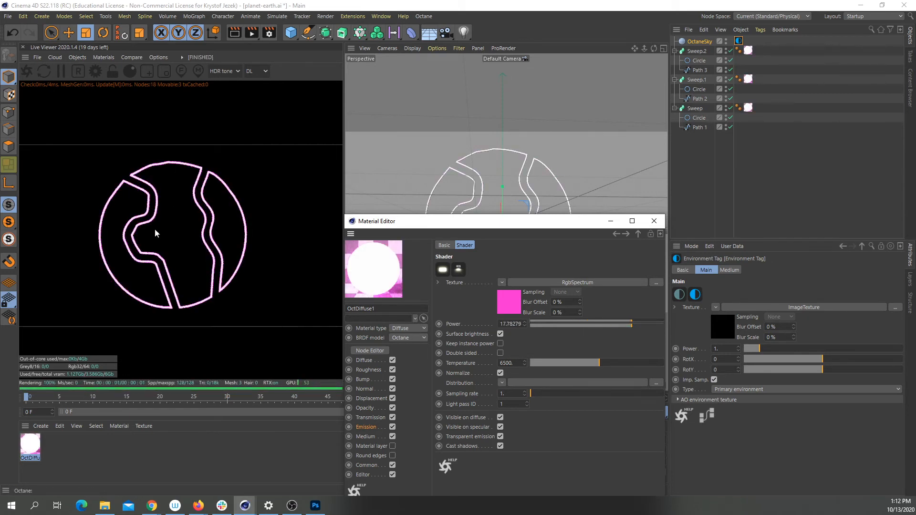
pyautogui.moveTo(634, 325)
pyautogui.mouseDown()
pyautogui.moveTo(588, 321)
pyautogui.moveTo(627, 325)
pyautogui.mouseUp()
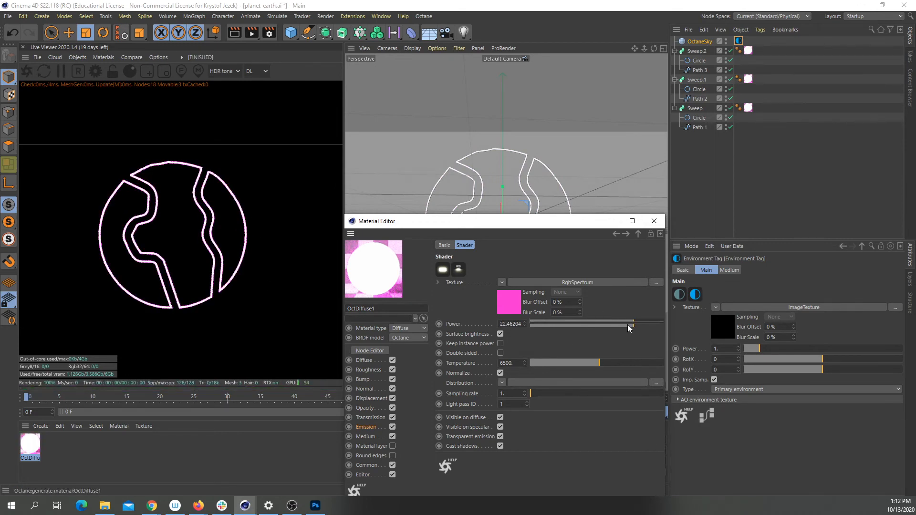
pyautogui.click(653, 221)
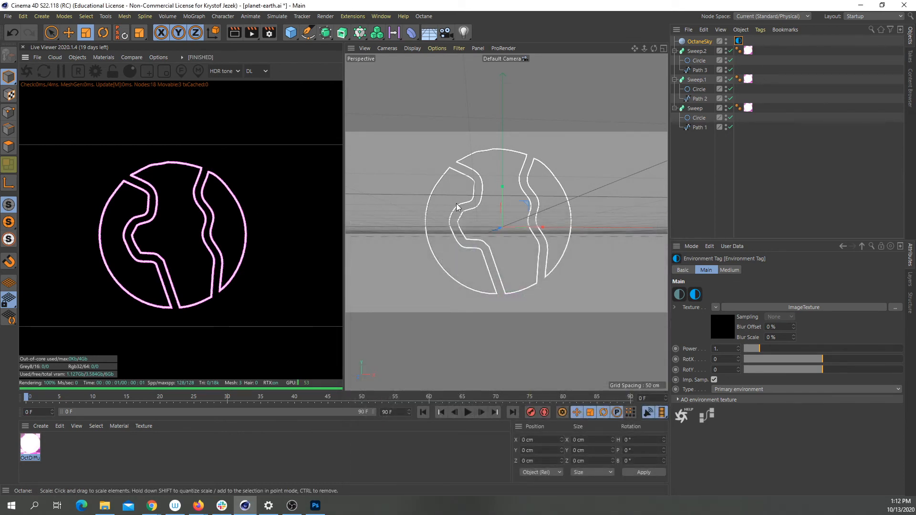
# Step: Add a Landscape object and move it down below the globe to about Y -213 cm
pyautogui.scroll(-1, 457, 207)
pyautogui.moveTo(634, 48)
pyautogui.mouseDown()
pyautogui.moveTo(634, 68)
pyautogui.moveTo(634, 58)
pyautogui.moveTo(655, 54)
pyautogui.moveTo(642, 51)
pyautogui.mouseUp()
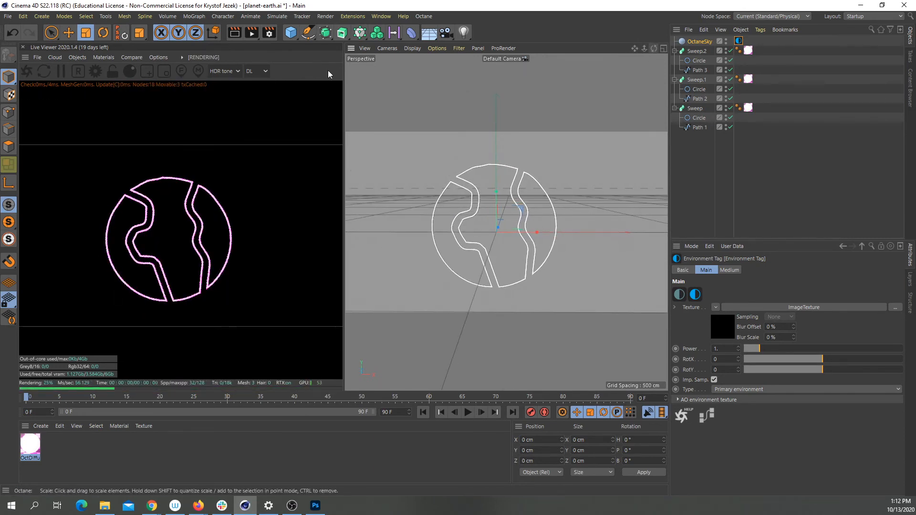
pyautogui.click(291, 35)
pyautogui.click(499, 108)
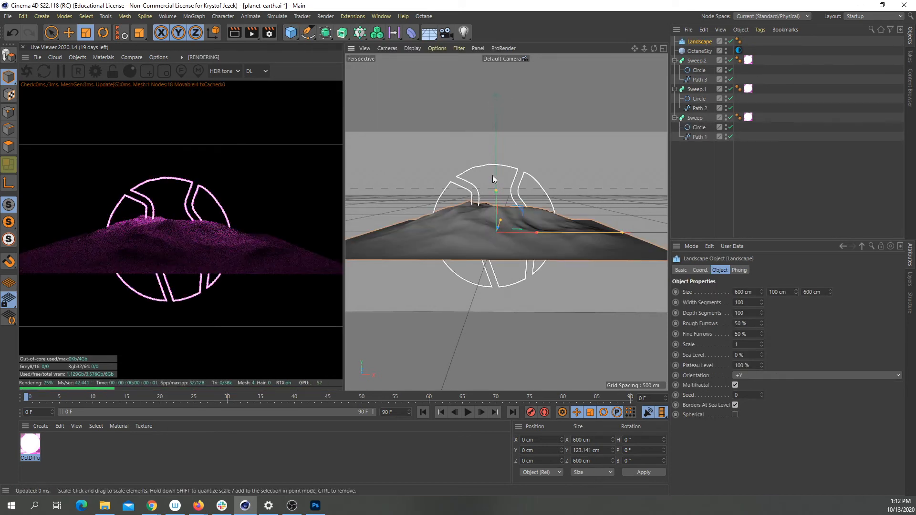
pyautogui.click(72, 32)
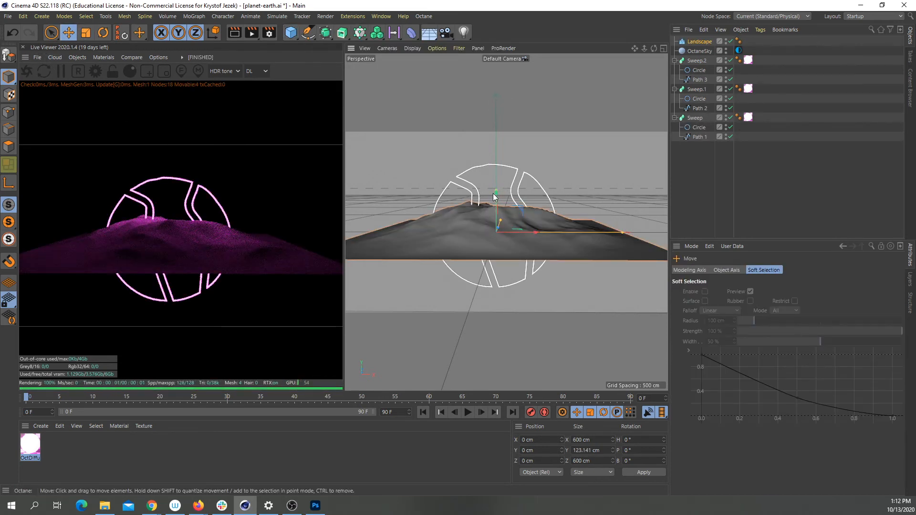
pyautogui.moveTo(496, 195); pyautogui.dragTo(504, 289)
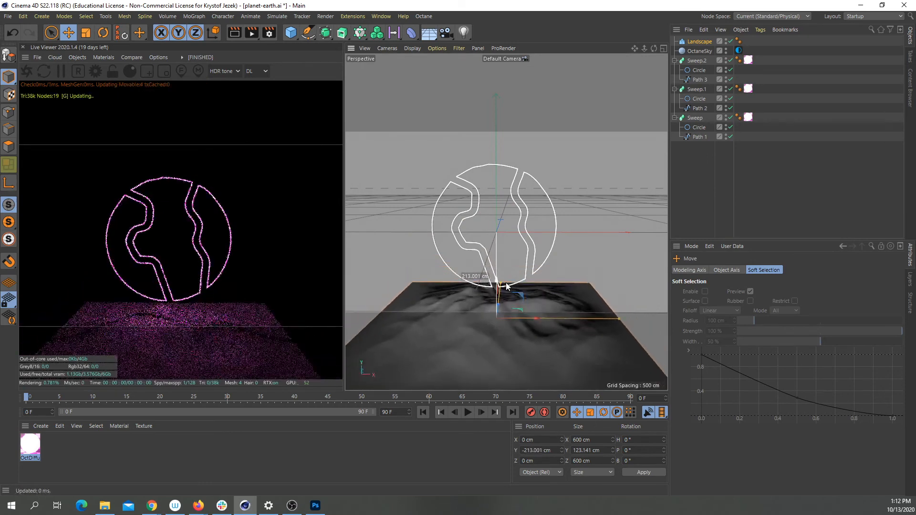
# Step: Set the landscape's width and depth both to 5000 cm
pyautogui.click(698, 42)
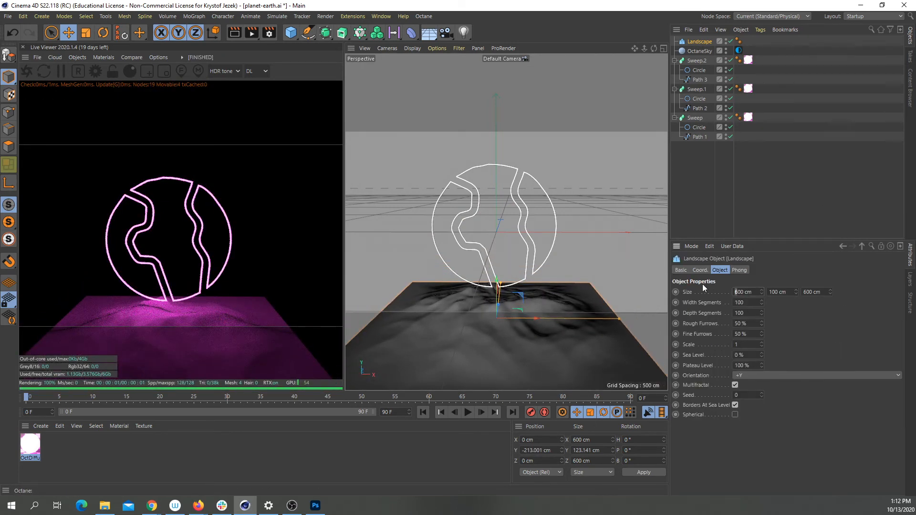
pyautogui.press('Return')
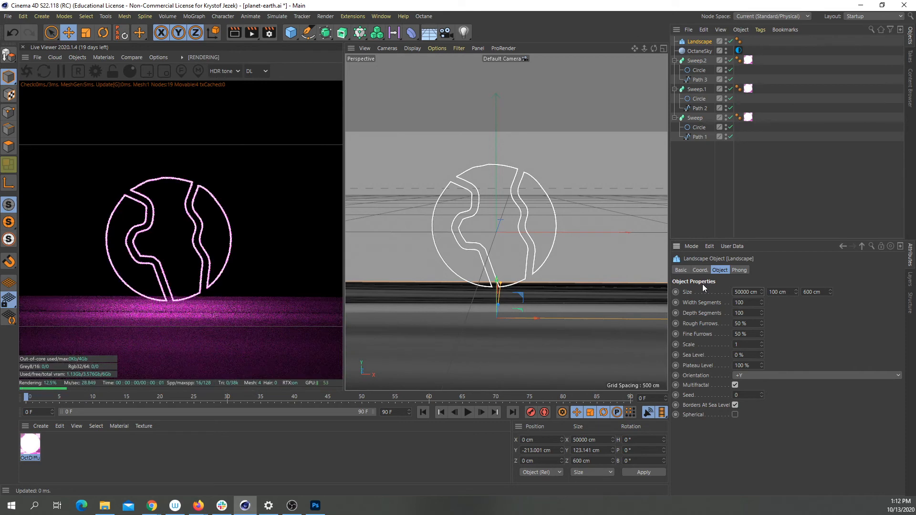
pyautogui.click(806, 292)
pyautogui.write('5000')
pyautogui.press('Return')
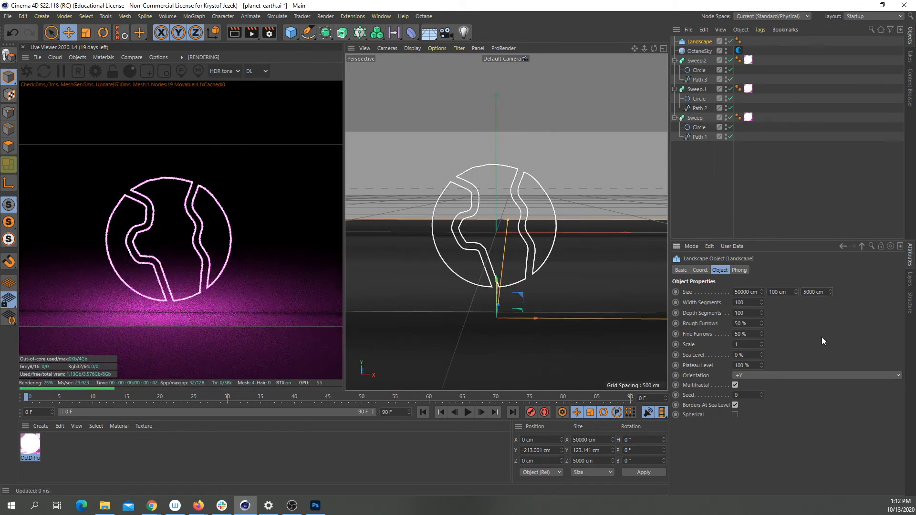
pyautogui.click(747, 291)
pyautogui.press('BackSpace')
pyautogui.press('Return')
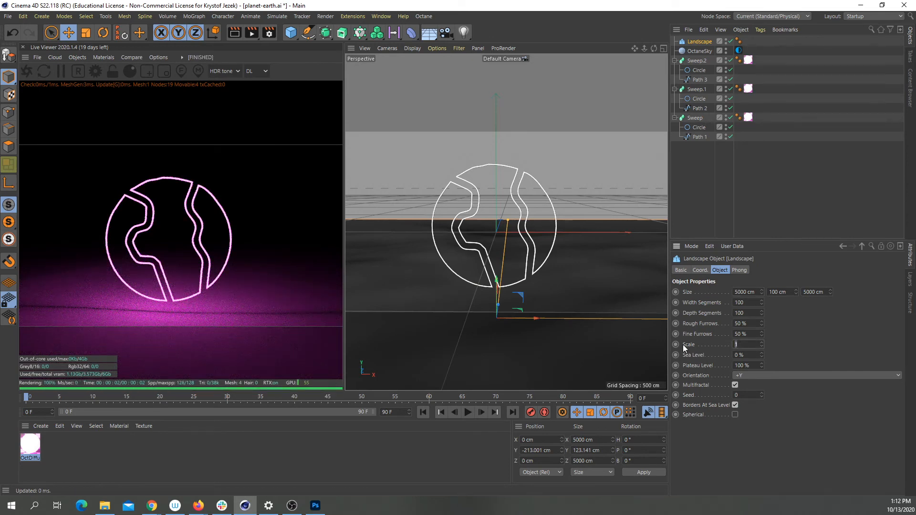
# Step: Set the landscape's scale to 10 and its seed to 1
pyautogui.click(762, 342)
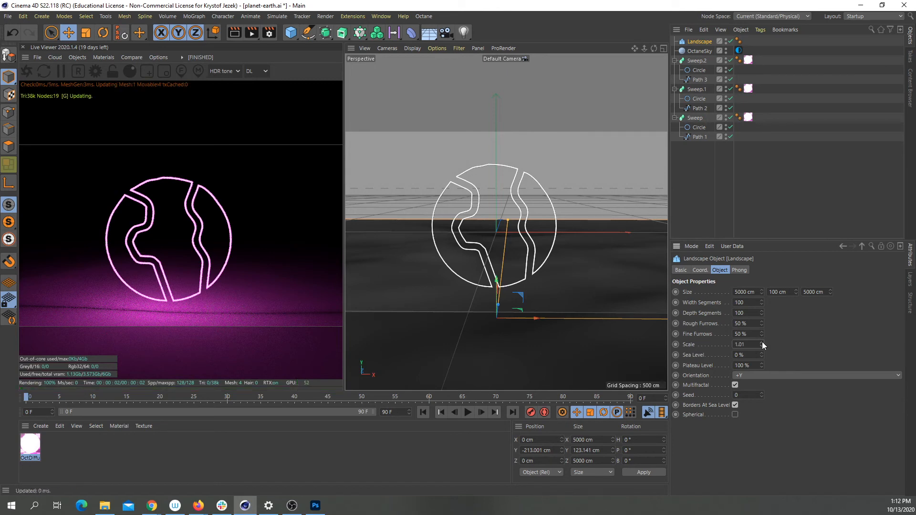
pyautogui.click(762, 342)
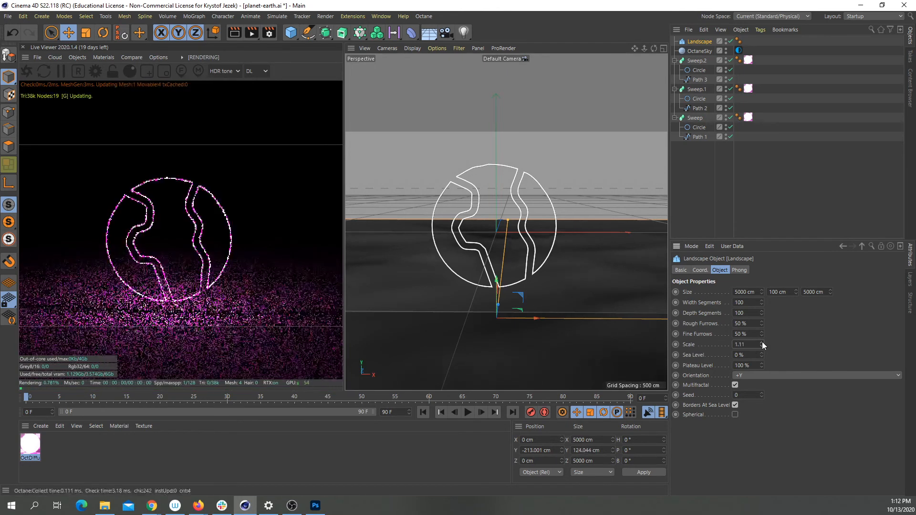
pyautogui.write('10')
pyautogui.press('Return')
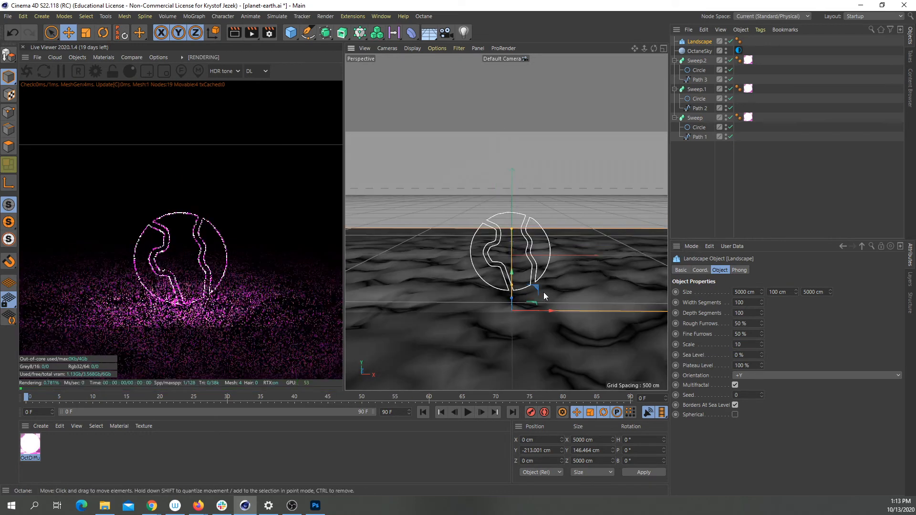
pyautogui.scroll(-5, 543, 292)
pyautogui.scroll(3, 541, 268)
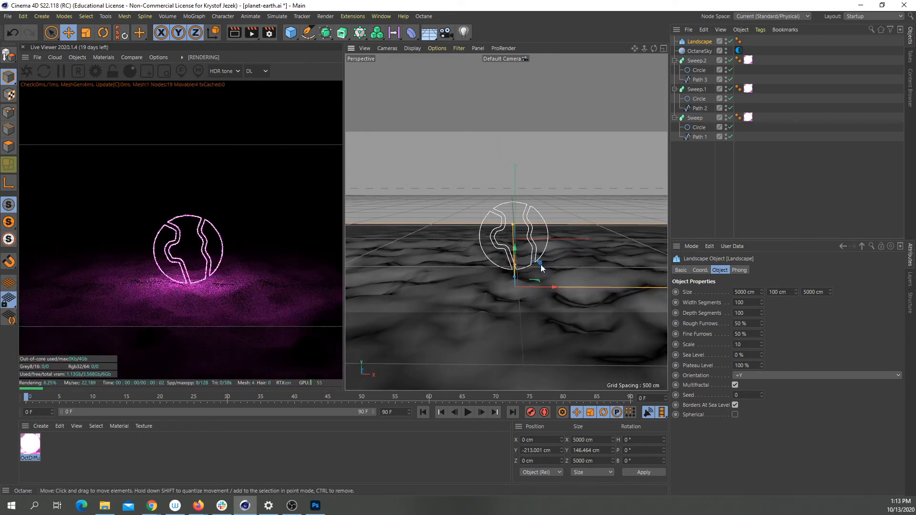
pyautogui.scroll(1, 541, 267)
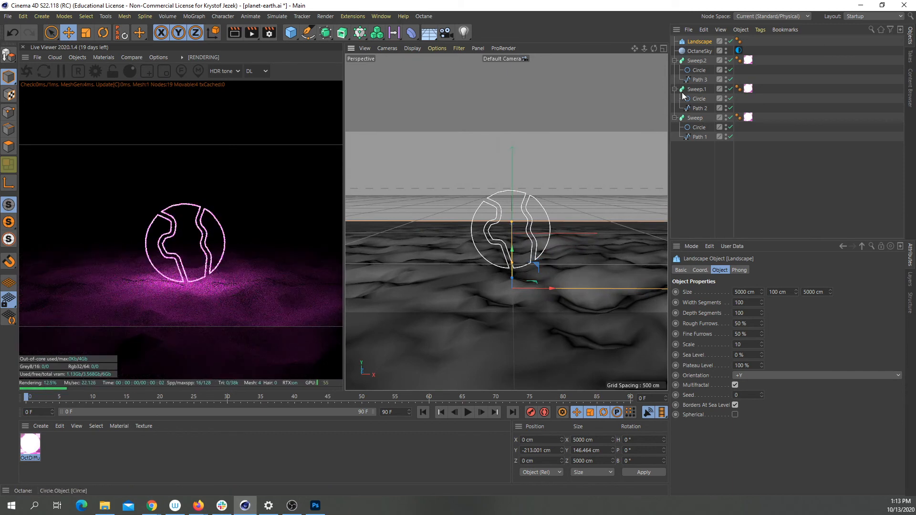
pyautogui.moveTo(654, 49)
pyautogui.mouseDown()
pyautogui.moveTo(639, 38)
pyautogui.moveTo(654, 40)
pyautogui.mouseUp()
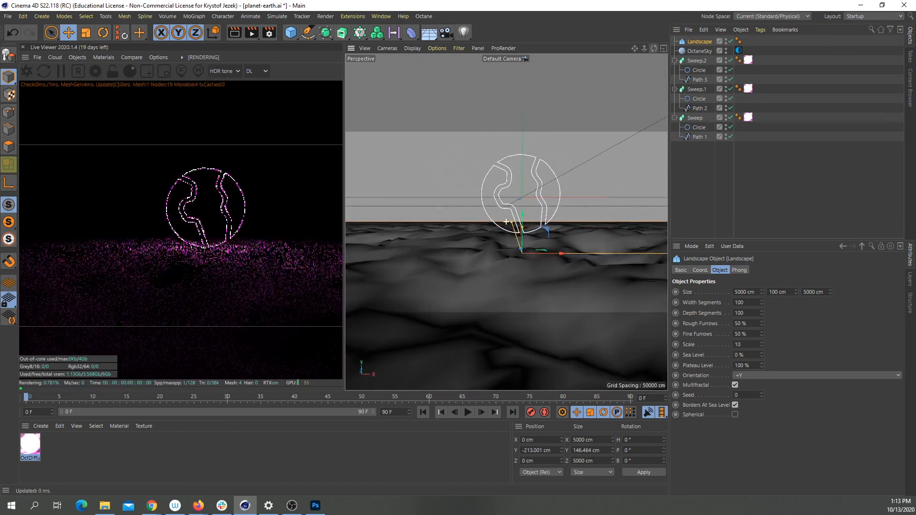
pyautogui.click(762, 393)
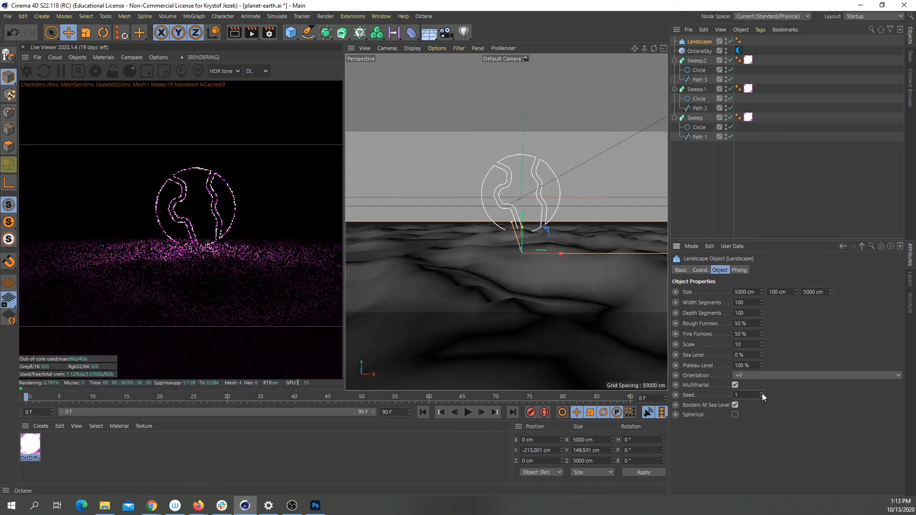
# Step: Group the three Sweep objects with their children into a null and scale the globe down uniformly
pyautogui.click(697, 60)
pyautogui.keyDown('shift'); pyautogui.click(695, 118); pyautogui.keyUp('shift')
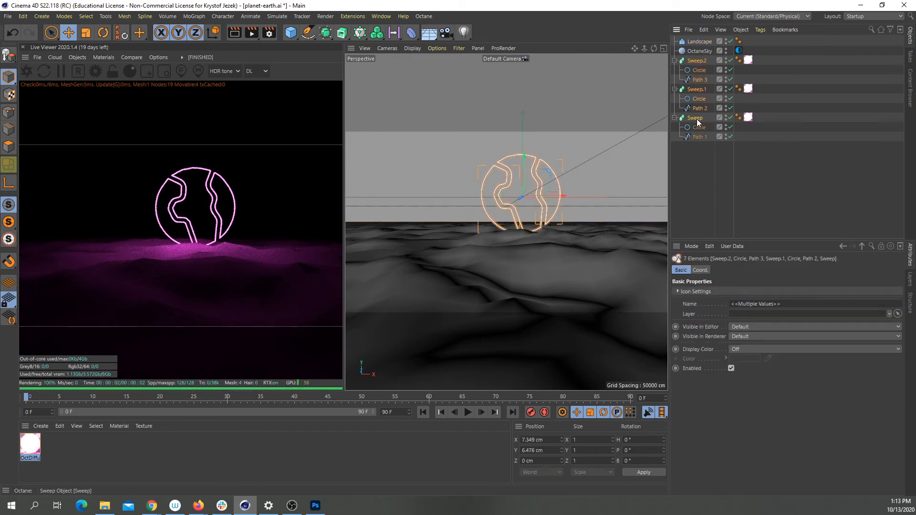
pyautogui.hotkey('alt', 'g')
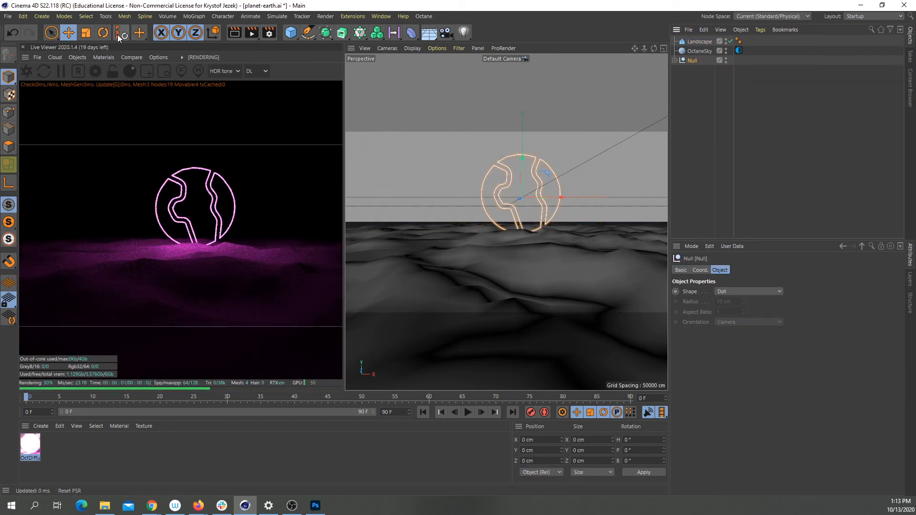
pyautogui.press('t')
pyautogui.moveTo(585, 181); pyautogui.dragTo(445, 226)
# Step: Move the globe group along X to about -101 cm and raise it slightly above the landscape
pyautogui.click(68, 32)
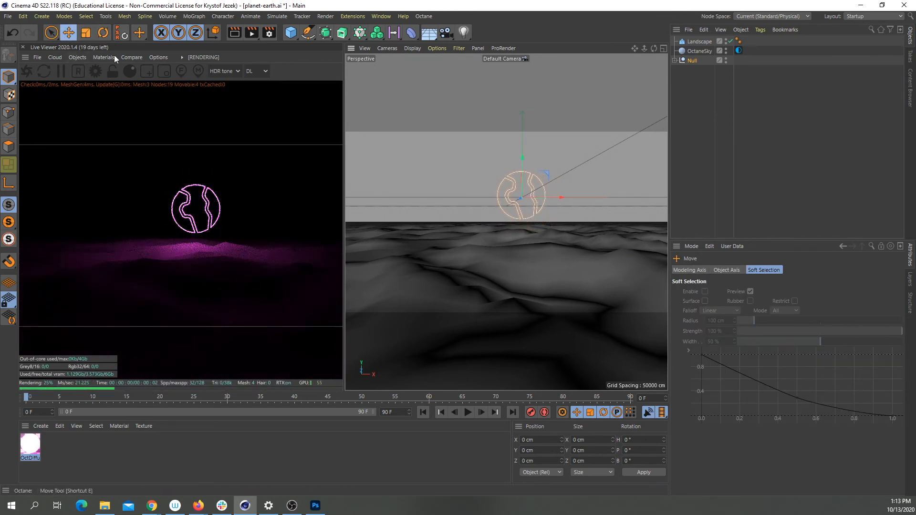
pyautogui.moveTo(543, 193); pyautogui.dragTo(519, 195)
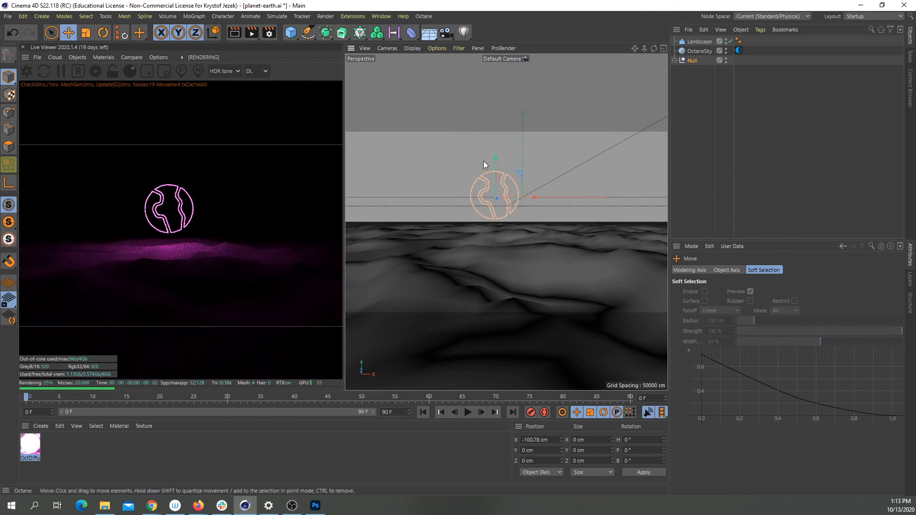
pyautogui.moveTo(496, 159); pyautogui.dragTo(496, 153)
pyautogui.click(543, 218)
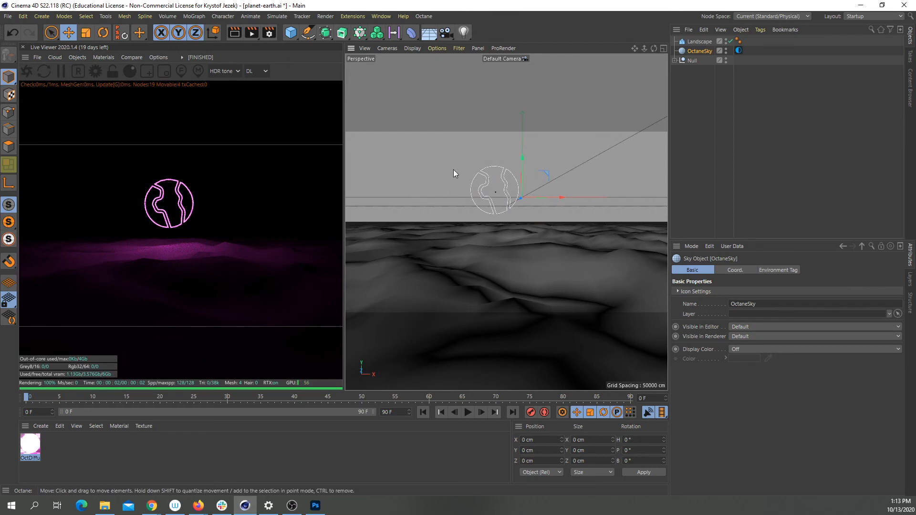
pyautogui.scroll(3, 464, 157)
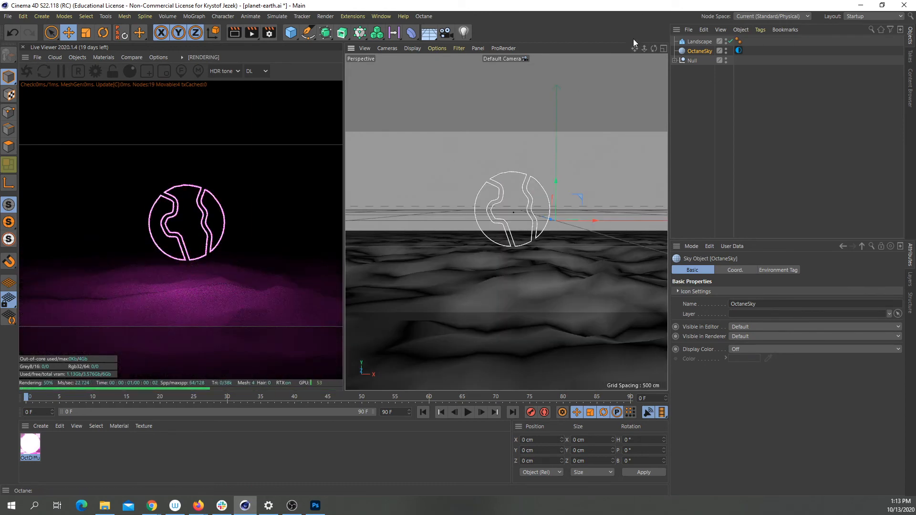
pyautogui.moveTo(636, 50)
pyautogui.mouseDown()
pyautogui.moveTo(629, 45)
pyautogui.moveTo(635, 54)
pyautogui.mouseUp()
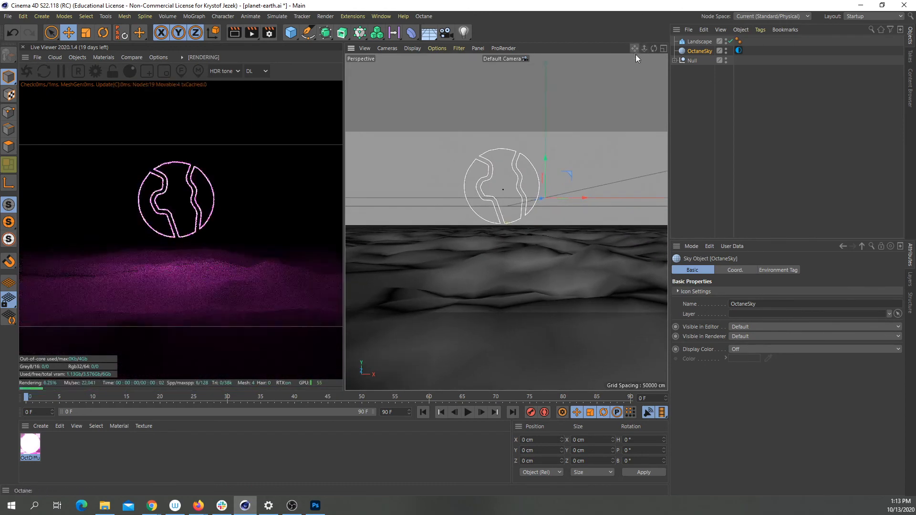
# Step: Add a Subdivision Surface generator and nest the Landscape object inside it
pyautogui.click(694, 42)
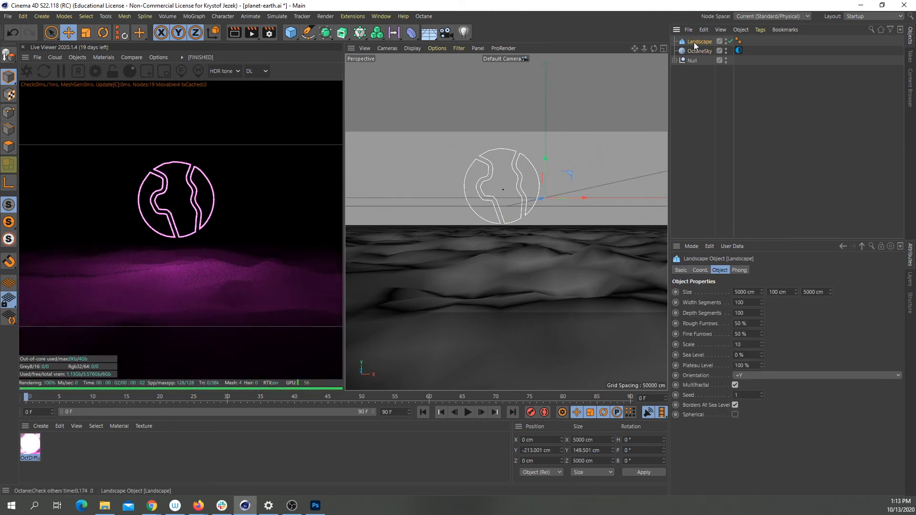
pyautogui.click(325, 32)
pyautogui.click(361, 44)
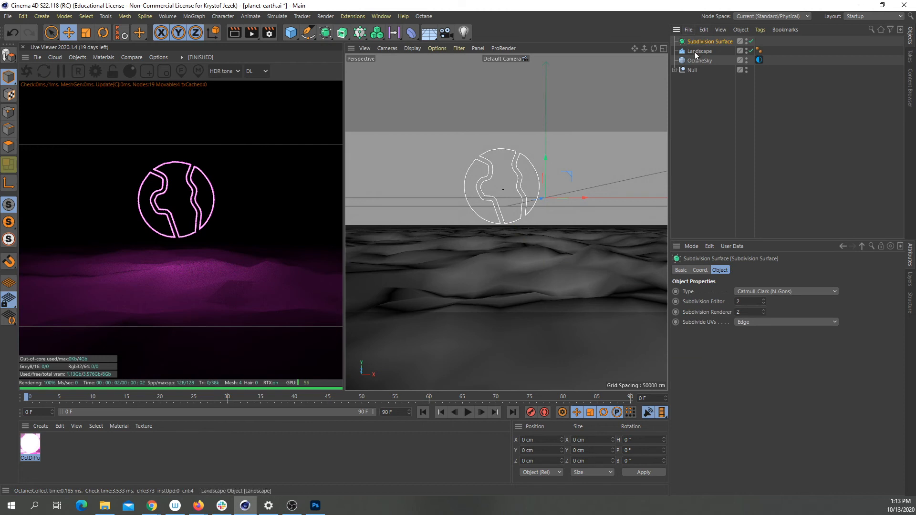
pyautogui.moveTo(694, 52); pyautogui.dragTo(700, 42)
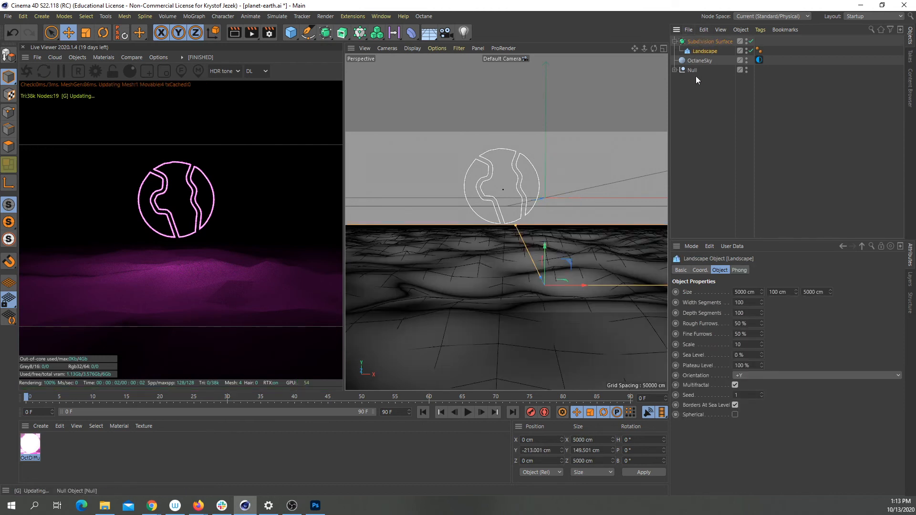
pyautogui.click(532, 152)
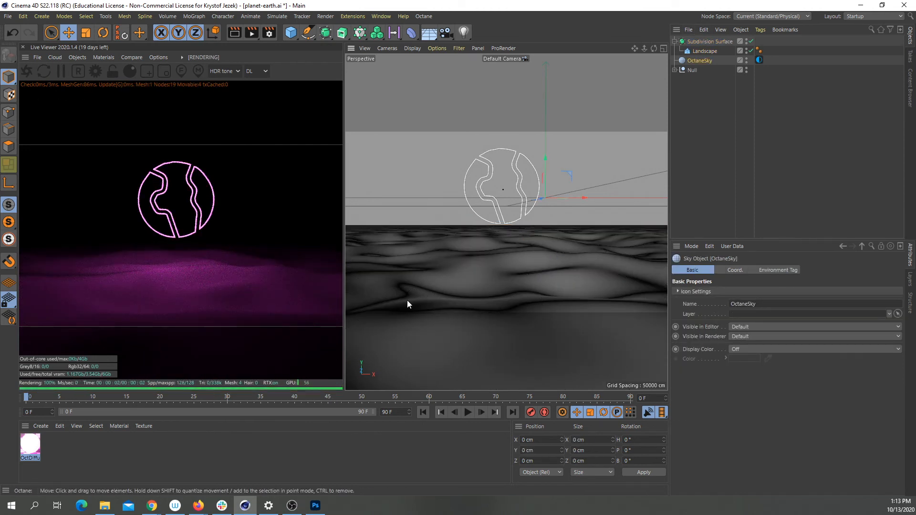
pyautogui.click(41, 458)
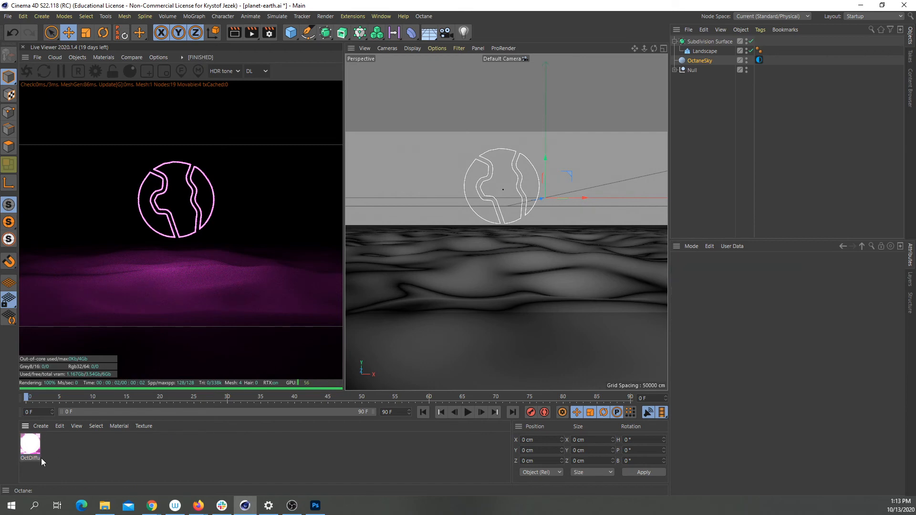
pyautogui.doubleClick(47, 445)
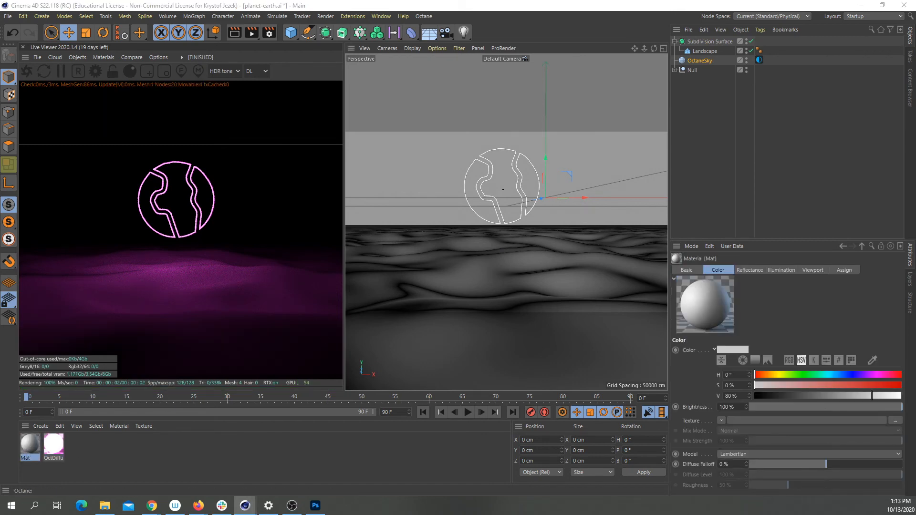
pyautogui.doubleClick(38, 445)
pyautogui.click(531, 123)
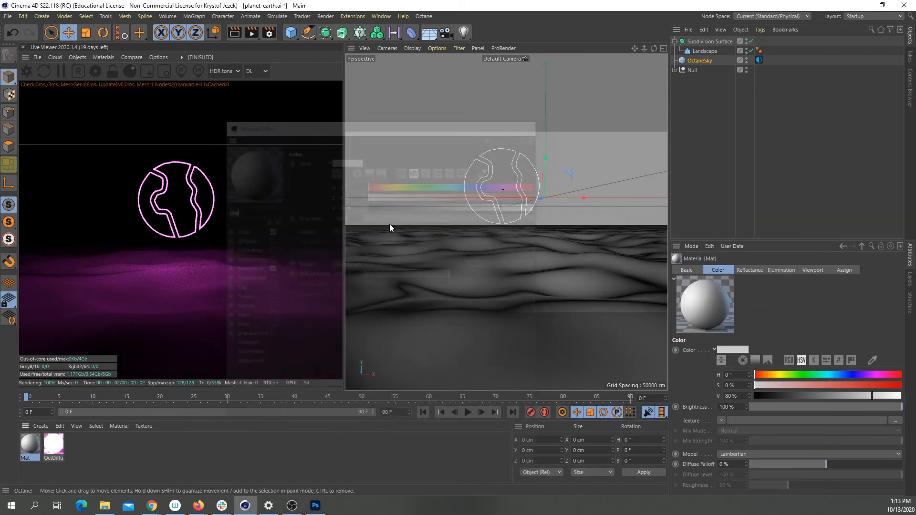
pyautogui.press('Delete')
# Step: Create a new Octane Diffuse material and open it for editing
pyautogui.click(96, 58)
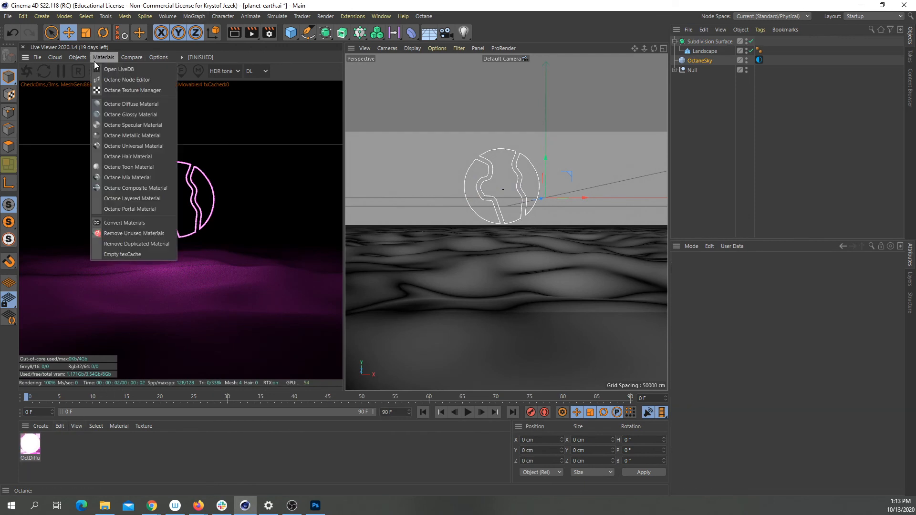
pyautogui.click(122, 110)
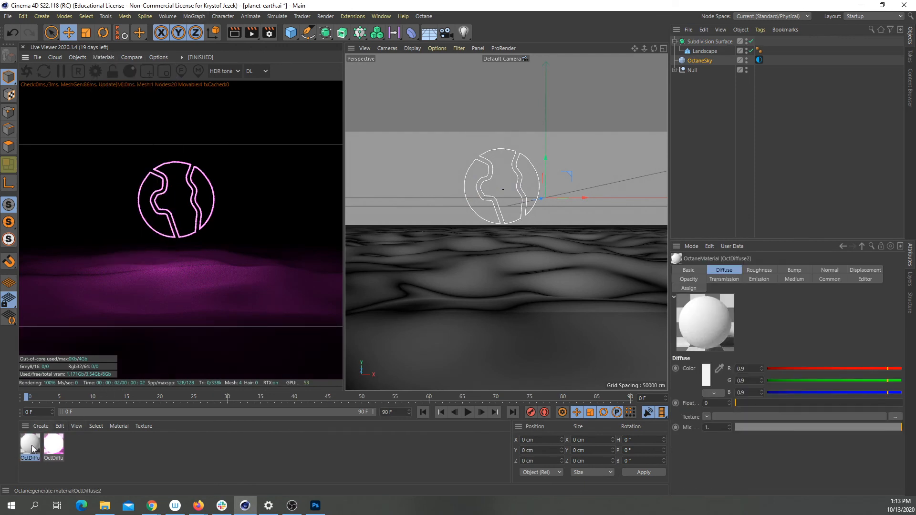
pyautogui.moveTo(913, 173); pyautogui.dragTo(201, 64)
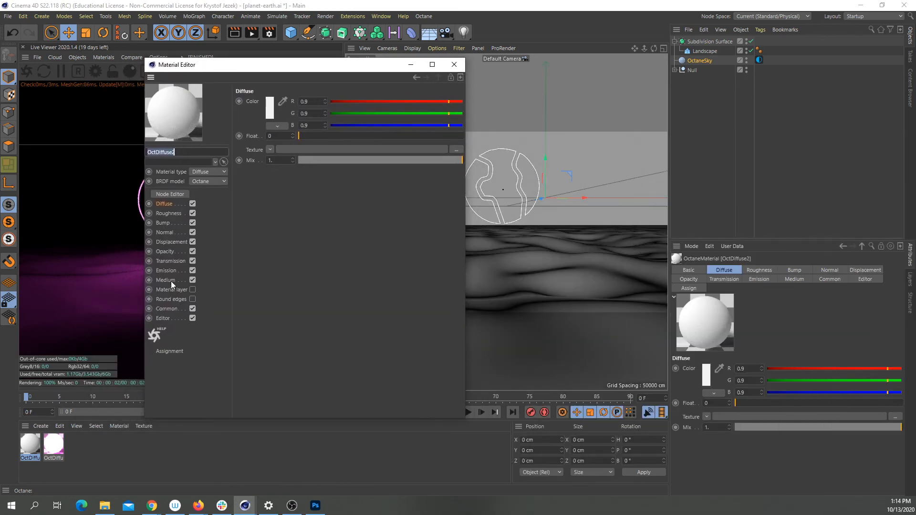
# Step: Load a Noise texture into the new material's Bump channel and assign the material to the Landscape
pyautogui.click(165, 222)
pyautogui.click(269, 104)
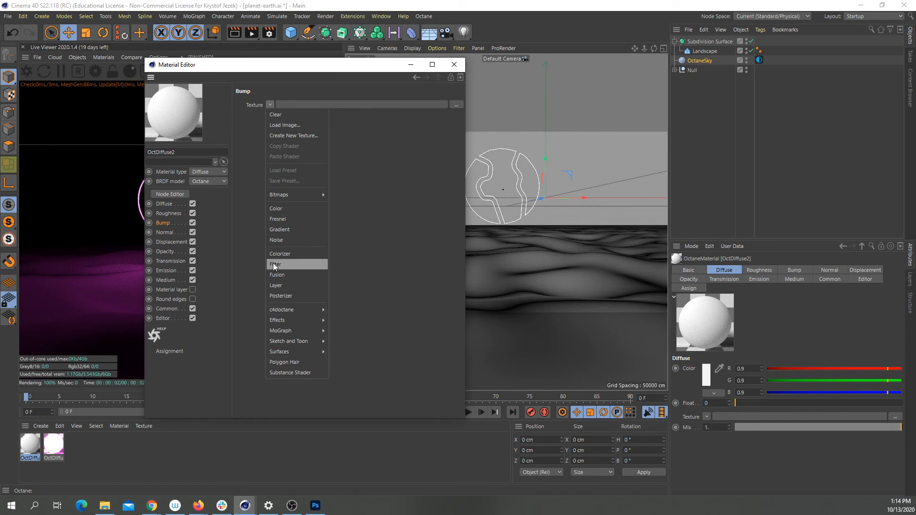
pyautogui.click(277, 240)
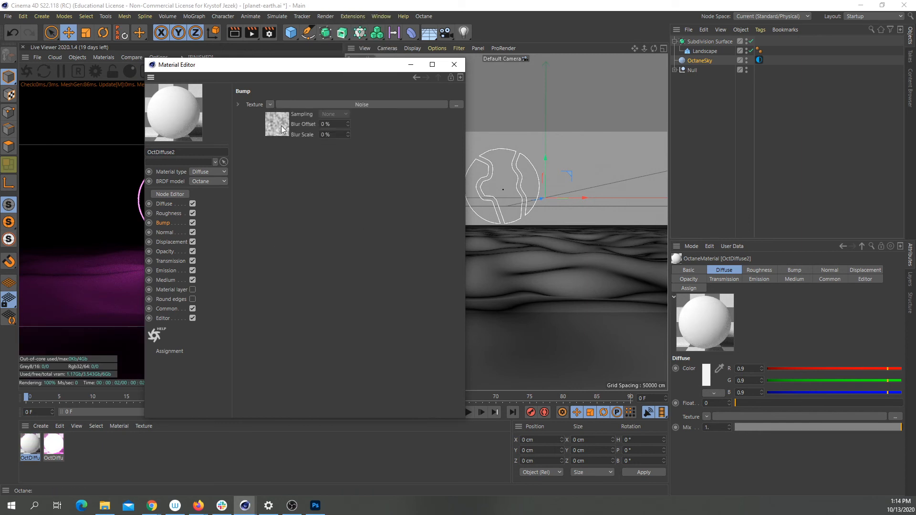
pyautogui.click(454, 64)
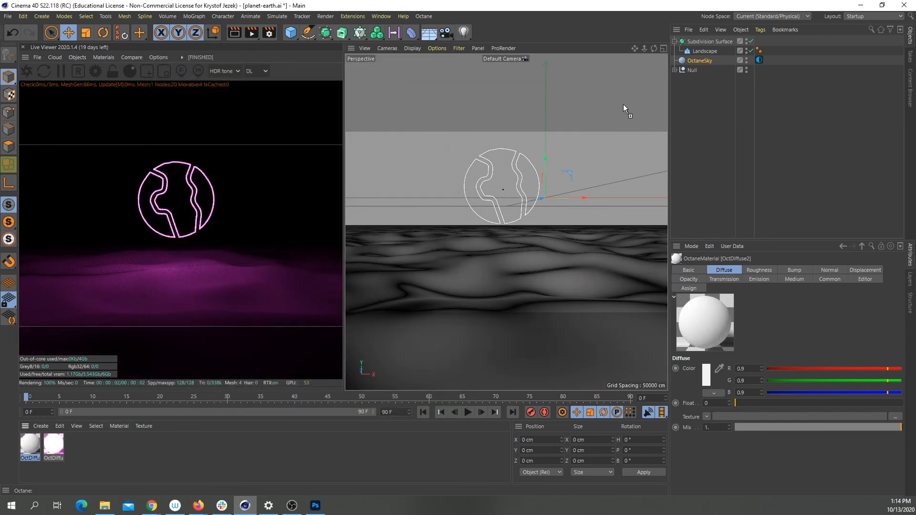
pyautogui.moveTo(710, 49); pyautogui.dragTo(710, 50)
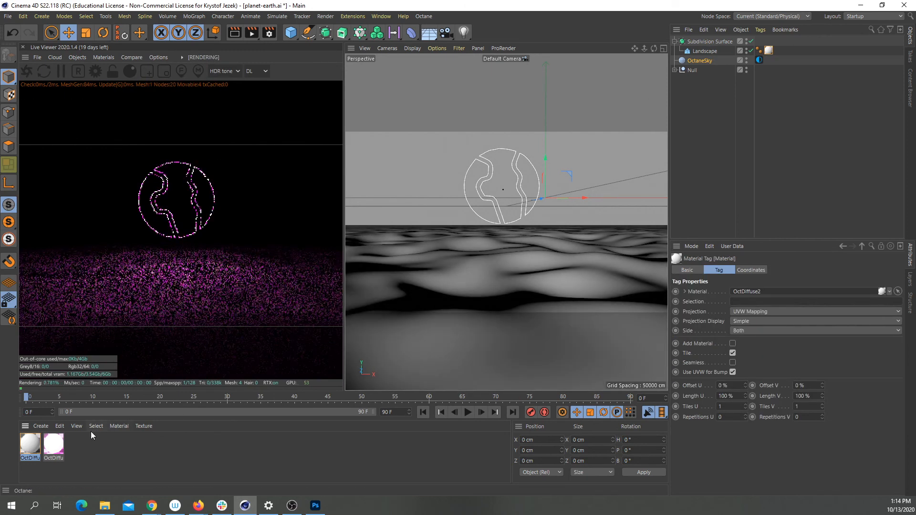
# Step: Reopen the landscape material's bump noise settings and set the Global Scale to 50%
pyautogui.doubleClick(30, 444)
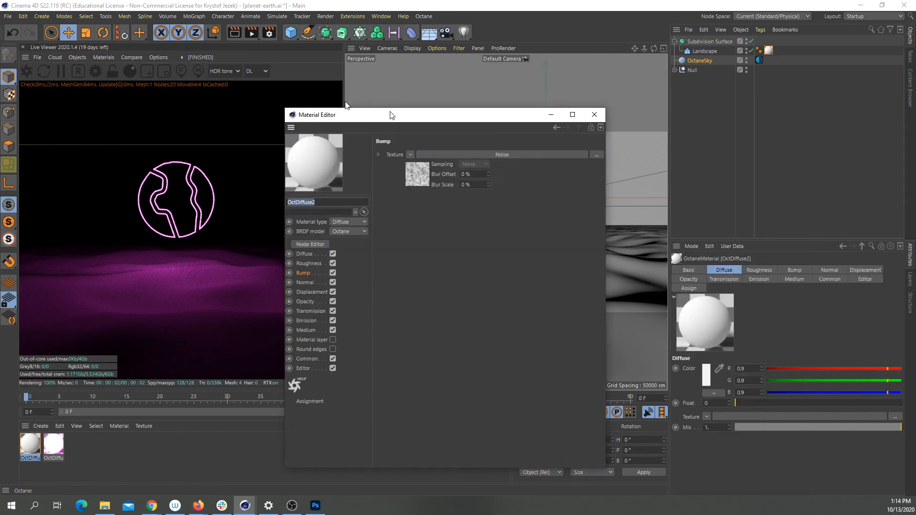
pyautogui.click(420, 165)
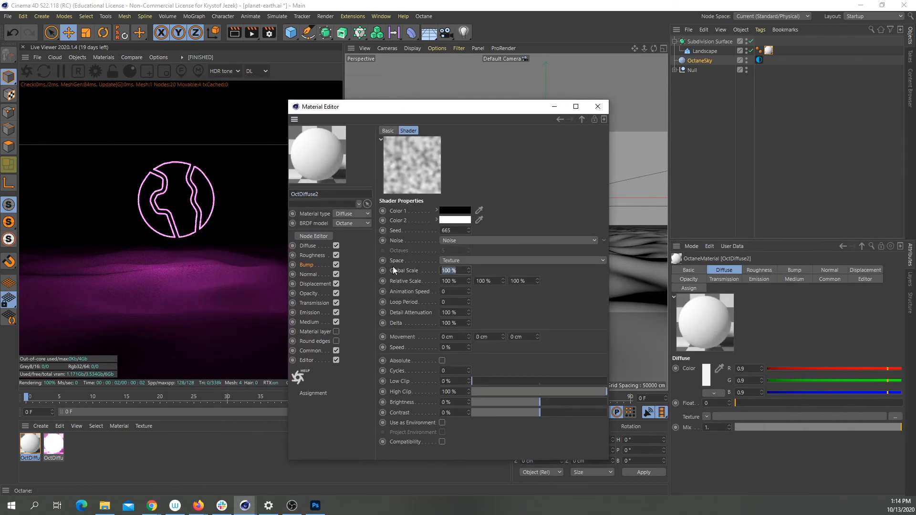
pyautogui.write('50')
pyautogui.press('Return')
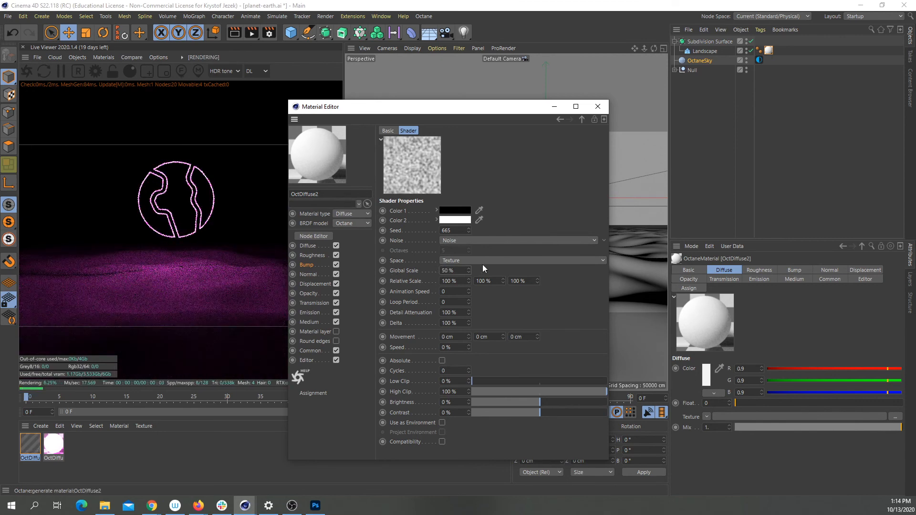
# Step: Set the bump noise's Global Scale to 300% and close the material's settings
pyautogui.moveTo(457, 271); pyautogui.dragTo(381, 274)
pyautogui.write('30')
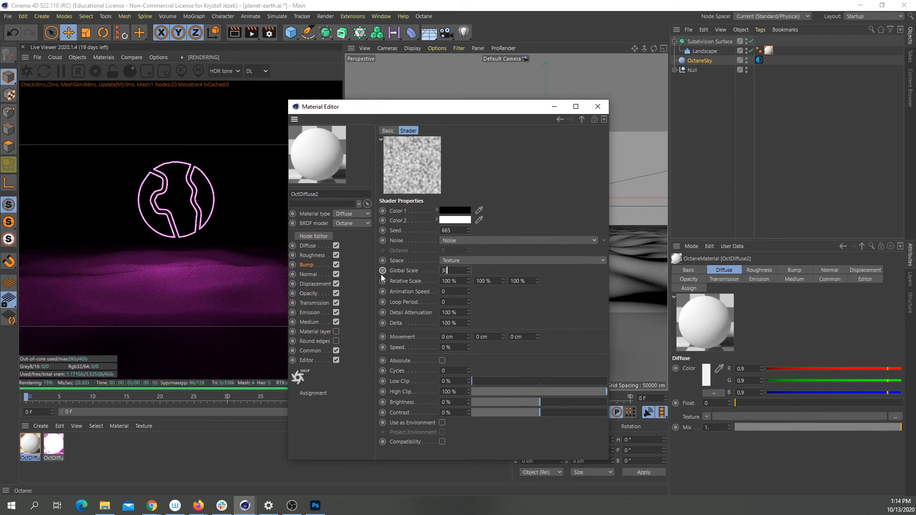
pyautogui.write('0')
pyautogui.press('Return')
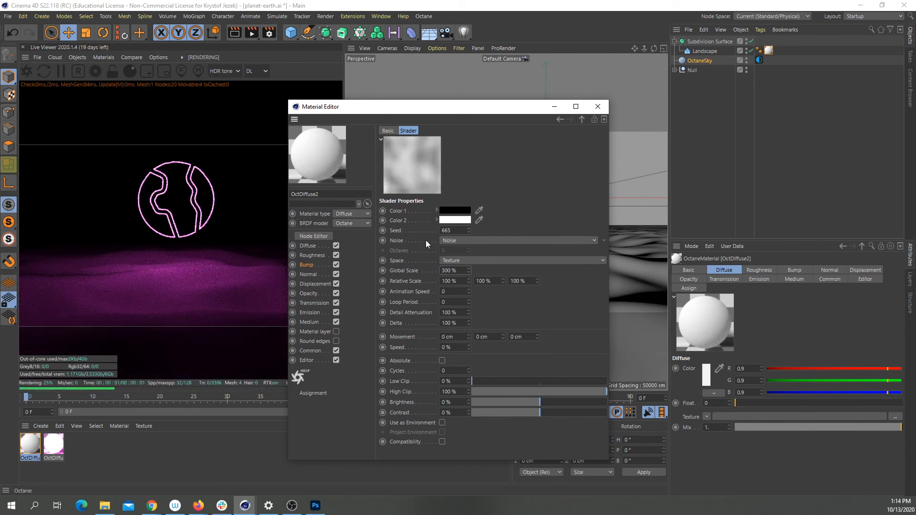
pyautogui.click(597, 106)
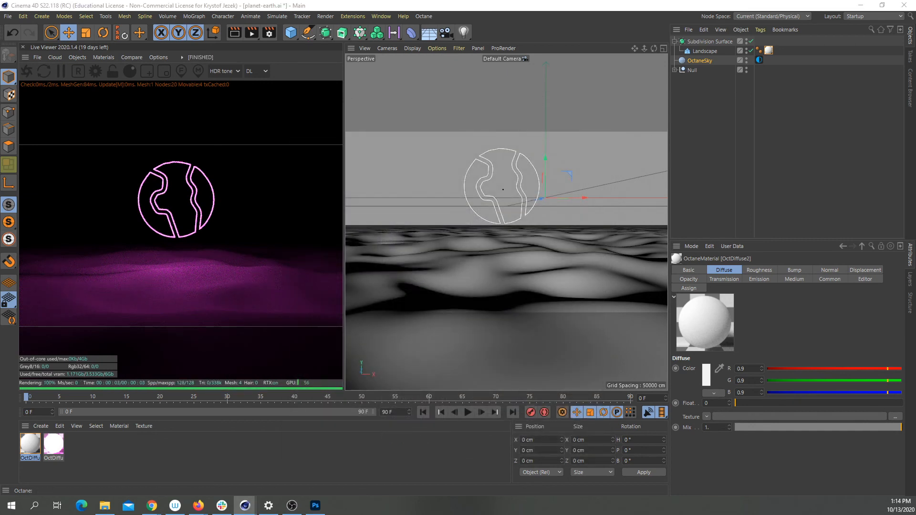
# Step: Set the bump noise's Low Clip to about 32% and its High Clip to about 61%
pyautogui.moveTo(597, 110); pyautogui.dragTo(519, 101)
pyautogui.click(499, 169)
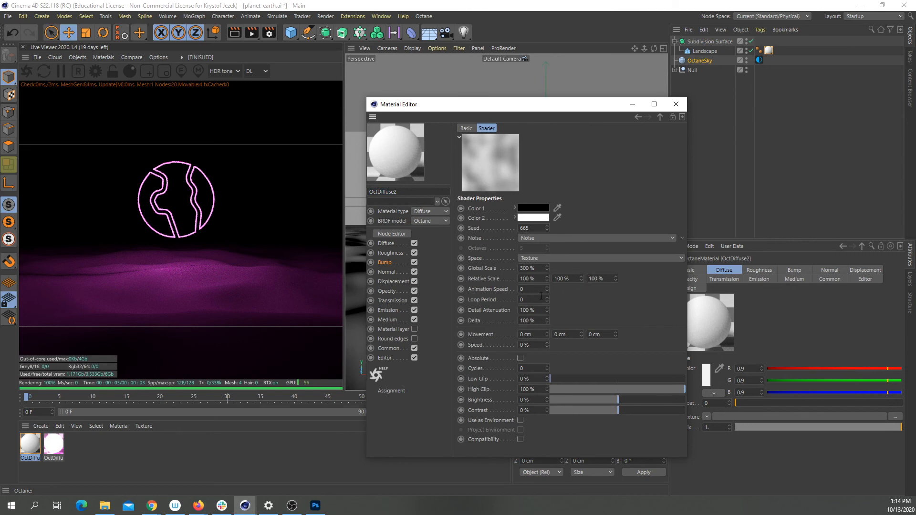
pyautogui.moveTo(566, 379); pyautogui.dragTo(575, 378)
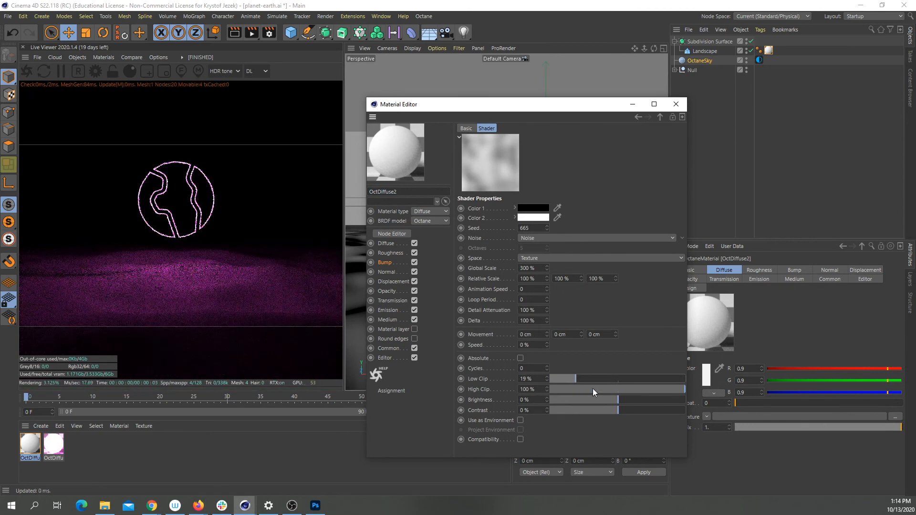
pyautogui.click(657, 389)
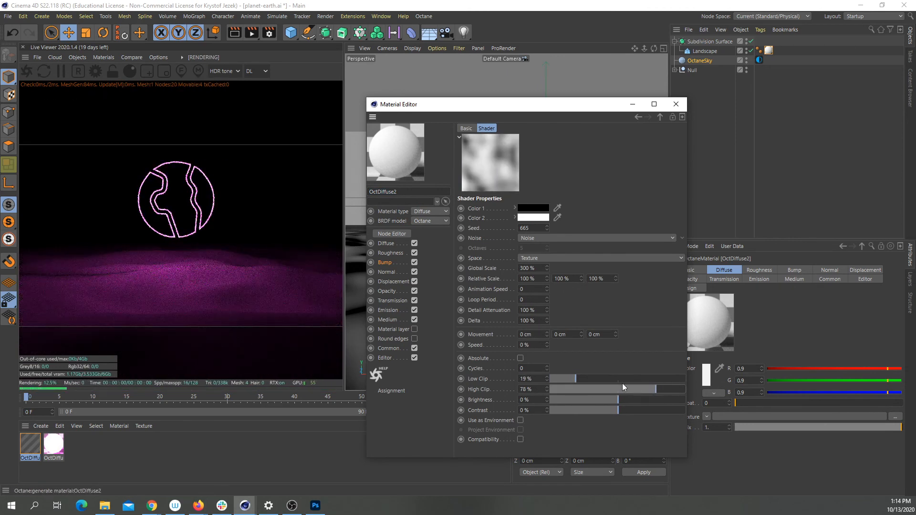
pyautogui.click(632, 388)
pyautogui.click(593, 379)
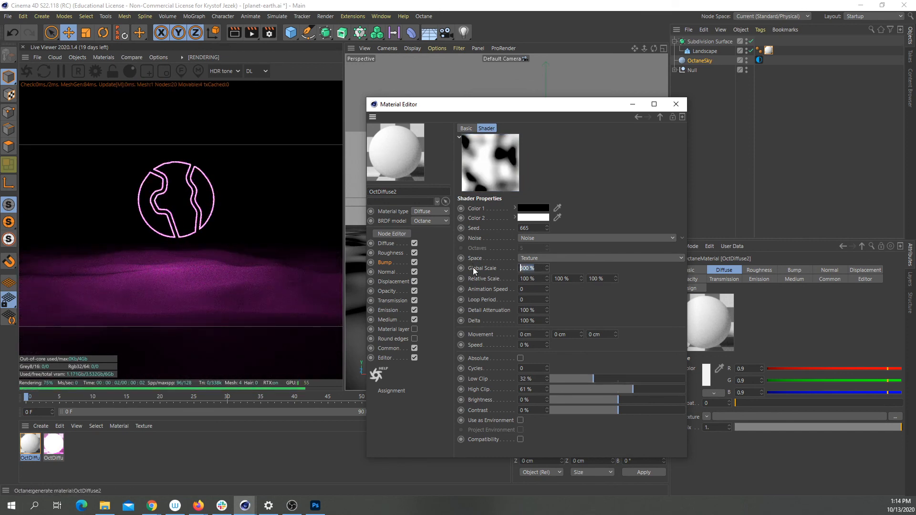
# Step: Try Global Scale values of 1000% and 100% on the bump noise
pyautogui.write('1000')
pyautogui.press('Return')
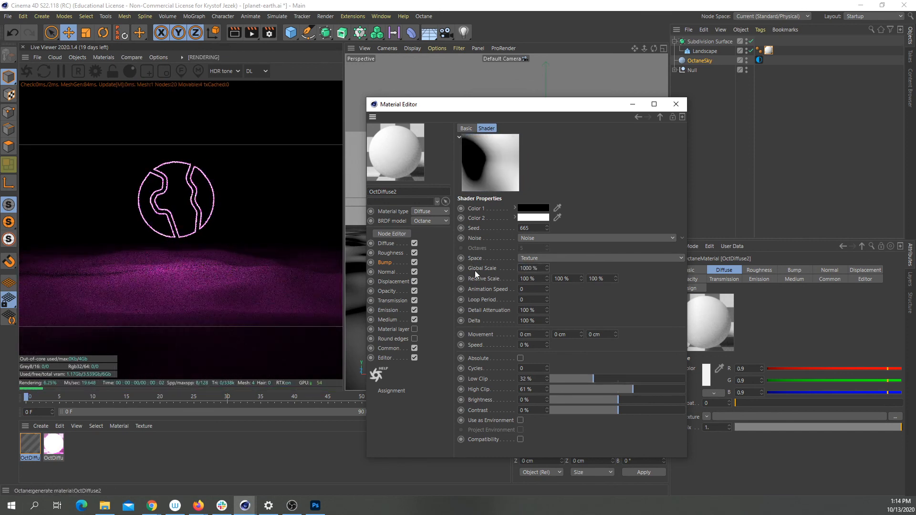
pyautogui.click(531, 269)
pyautogui.press('BackSpace')
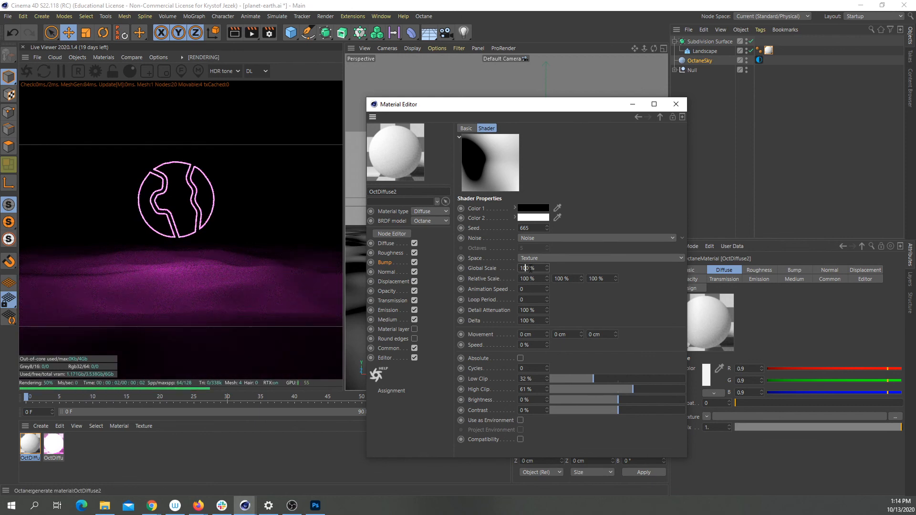
pyautogui.press('Return')
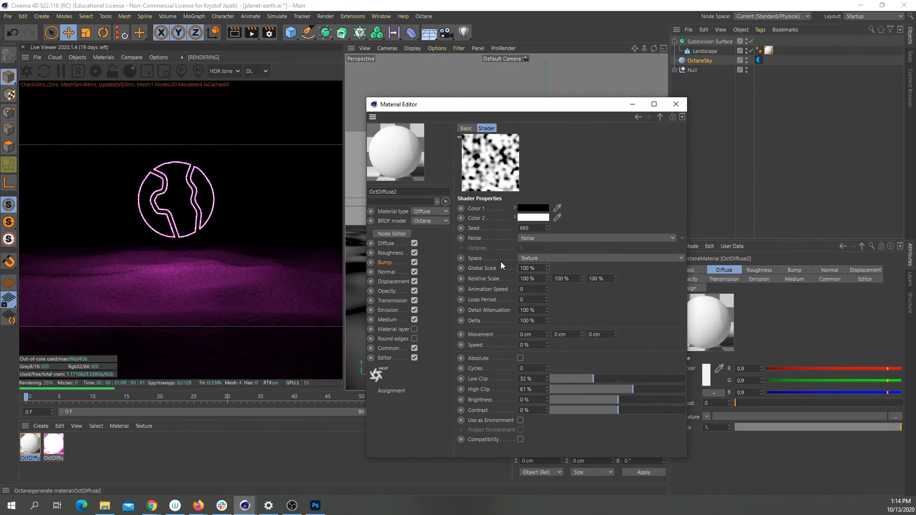
# Step: Try smaller Global Scale values of 50% and 40% on the bump noise
pyautogui.moveTo(529, 268); pyautogui.dragTo(488, 264)
pyautogui.write('50')
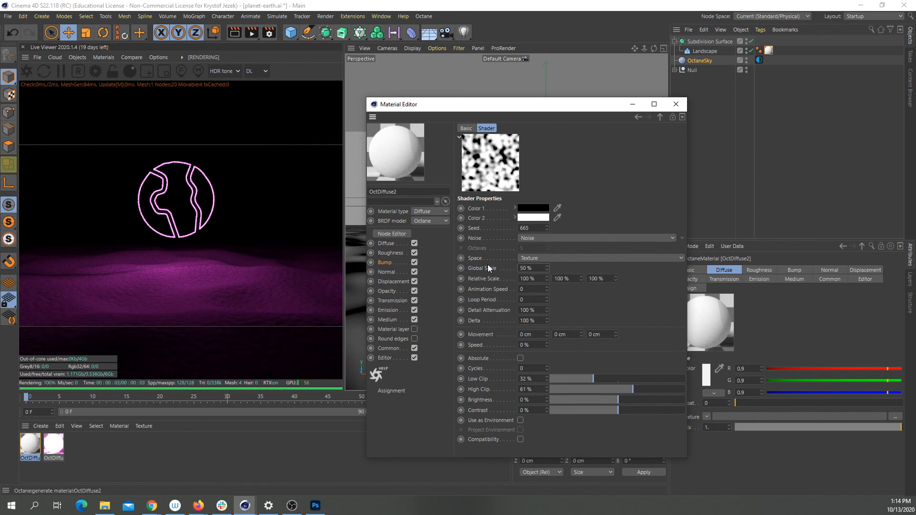
pyautogui.press('Return')
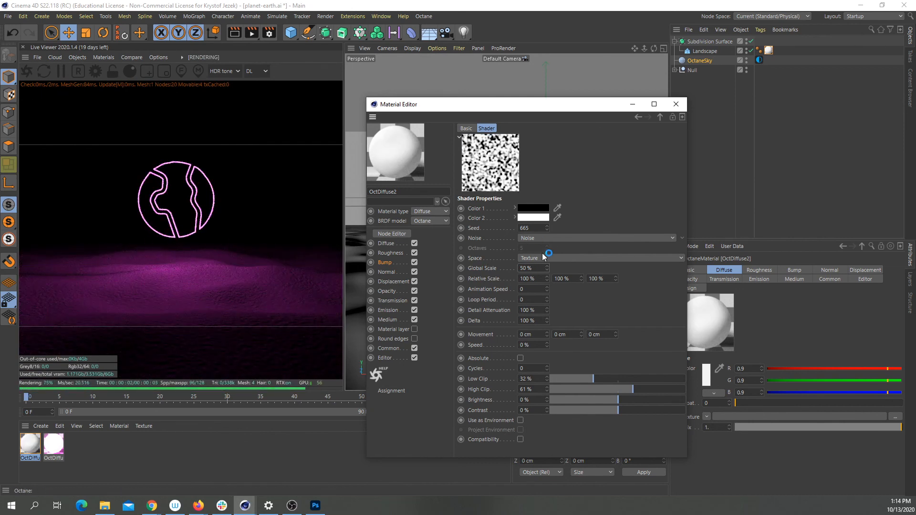
pyautogui.moveTo(527, 268); pyautogui.dragTo(507, 267)
pyautogui.write('40')
pyautogui.press('Return')
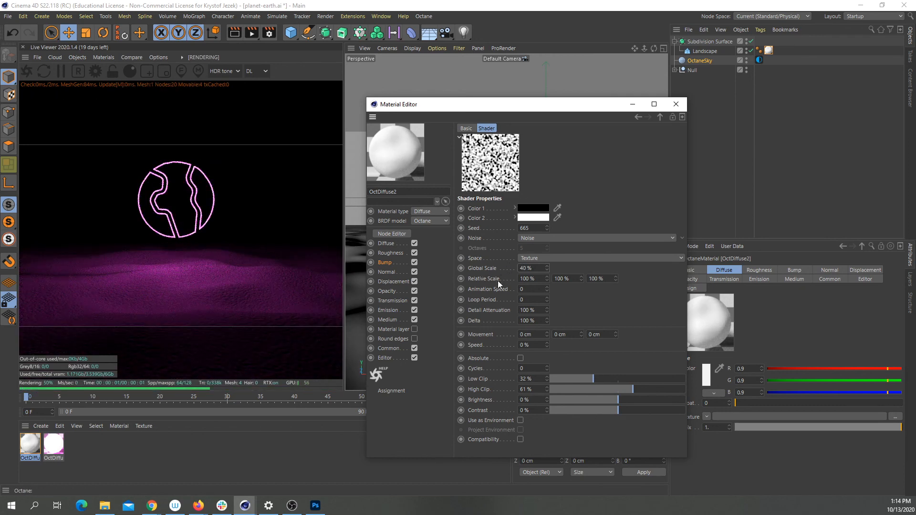
# Step: Set the bump noise's Global Scale to 20%
pyautogui.moveTo(523, 268); pyautogui.dragTo(513, 269)
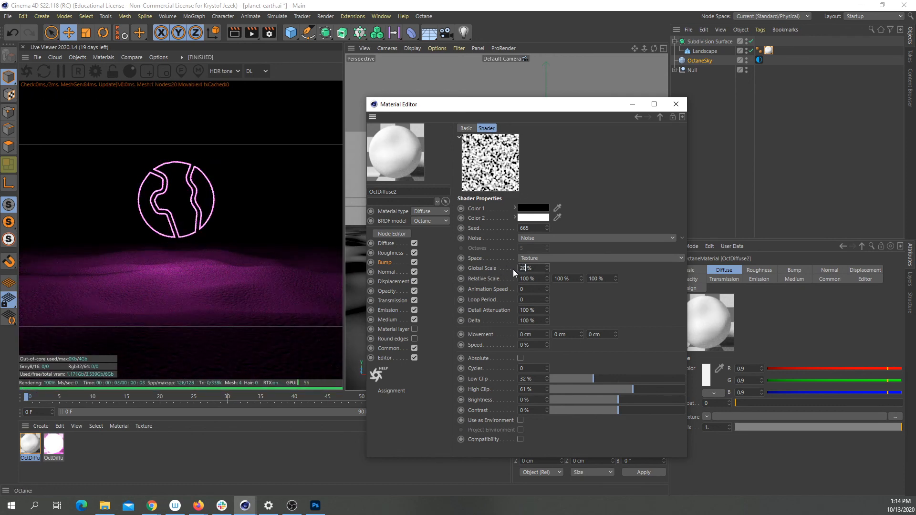
pyautogui.write('2')
pyautogui.press('Return')
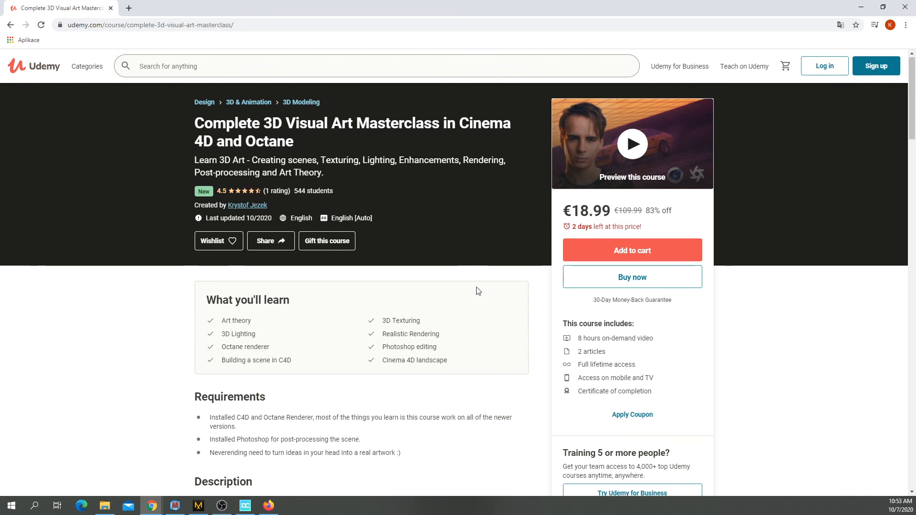
pyautogui.scroll(-2, 477, 289)
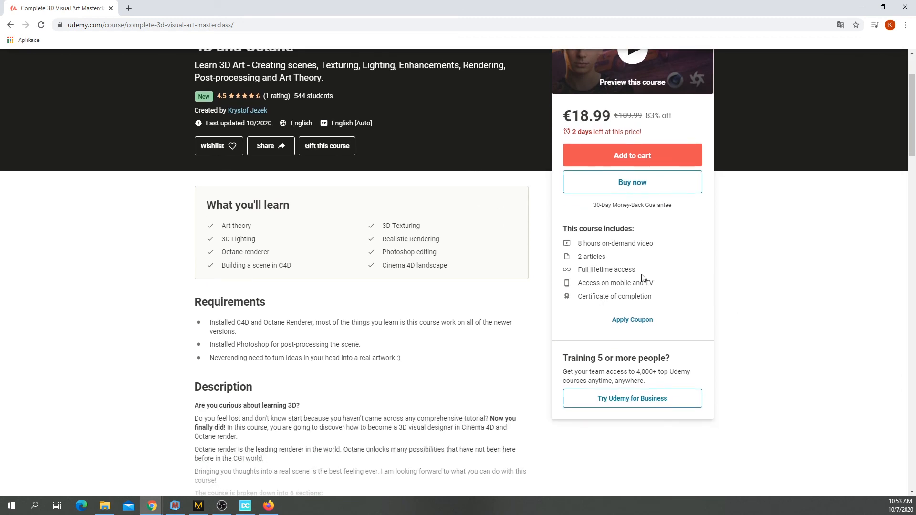